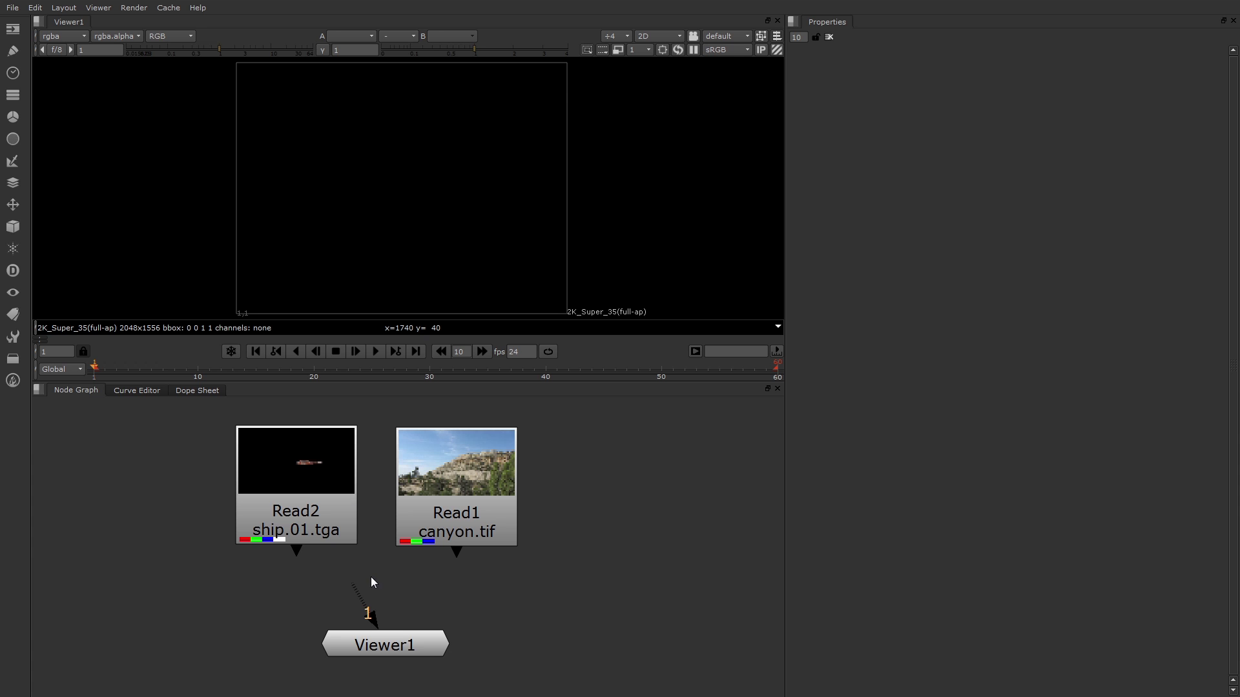
Step: Wire Viewer1's input to the canyon.tif Read1, set Viewer1 beneath it, and zoom the viewer in
{"action": "left_click_drag", "start_coordinate": [356, 592], "coordinate": [468, 504]}
{"action": "left_click", "coordinate": [422, 636]}
{"action": "left_click_drag", "start_coordinate": [424, 642], "coordinate": [496, 636]}
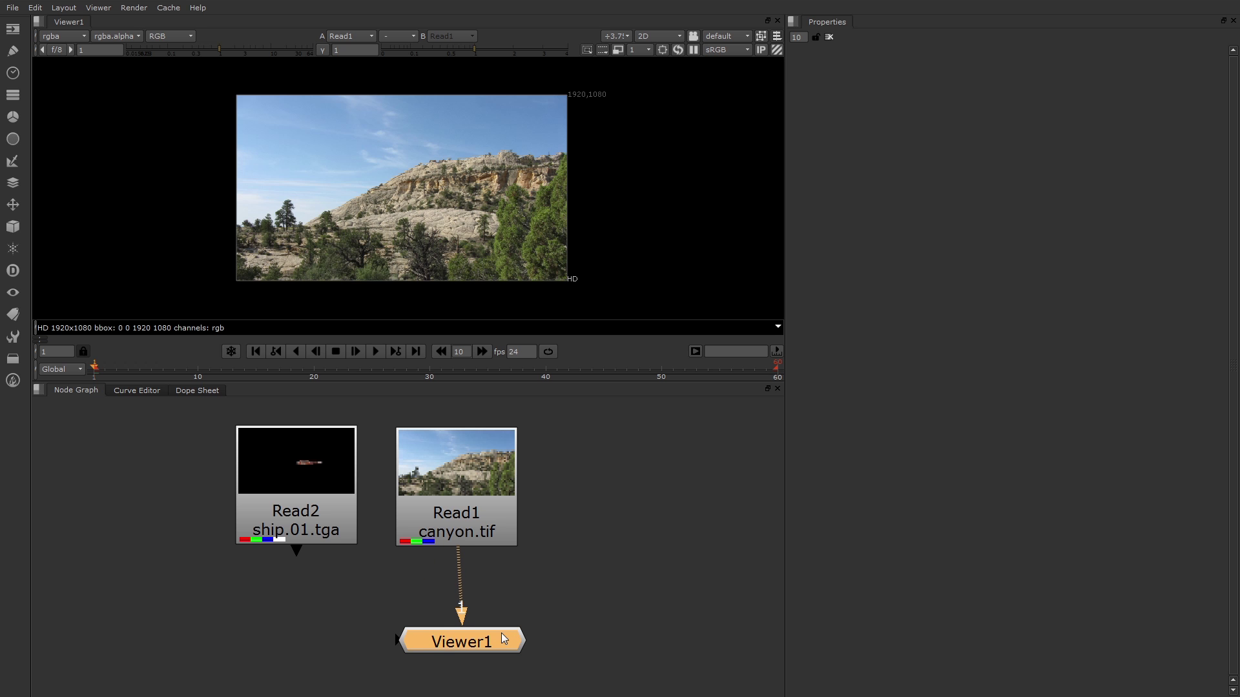
{"action": "scroll", "coordinate": [603, 224], "scroll_direction": "up", "scroll_amount": 2}
{"action": "scroll", "coordinate": [671, 228], "scroll_direction": "up", "scroll_amount": 1}
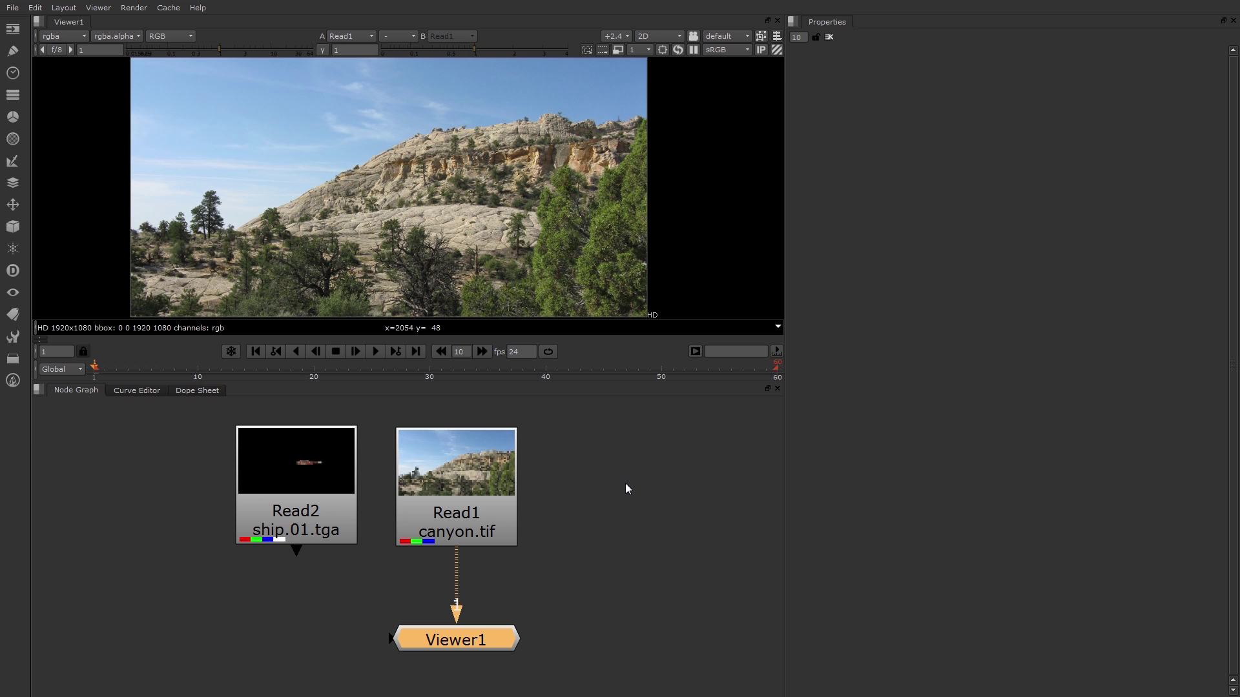
{"action": "left_click", "coordinate": [610, 479]}
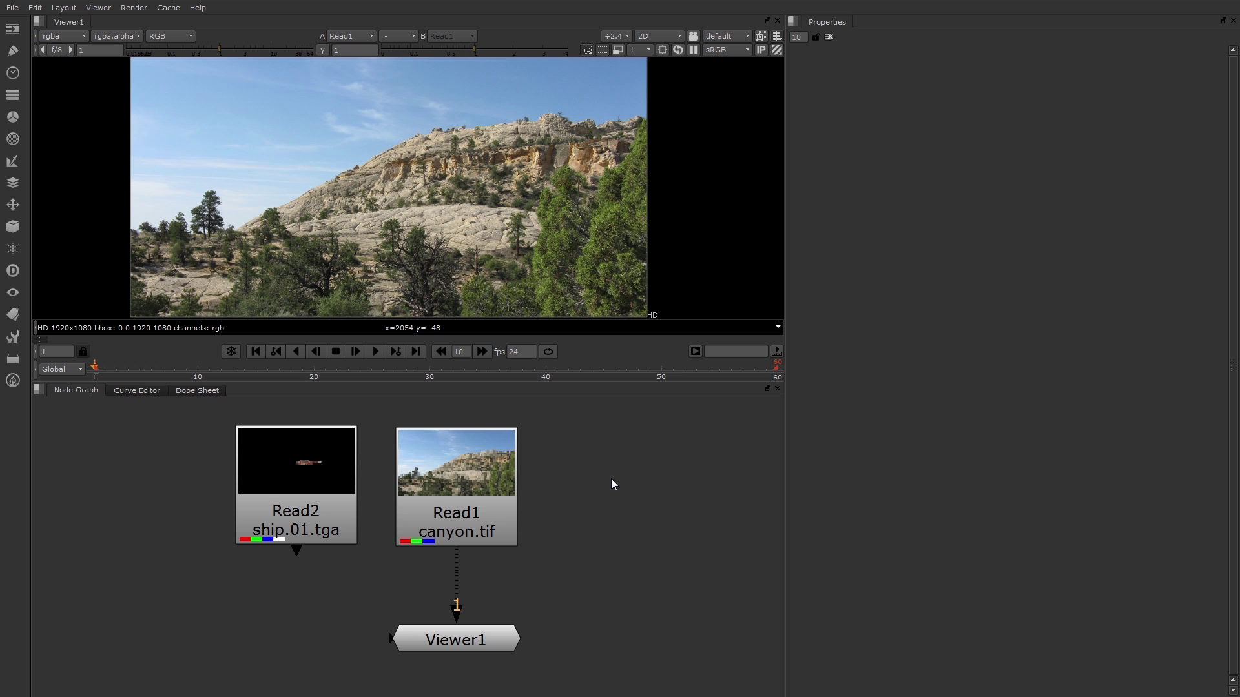
Step: Add a Filter > Blur node and place Blur1 to the right of Read1
{"action": "right_click", "coordinate": [611, 478]}
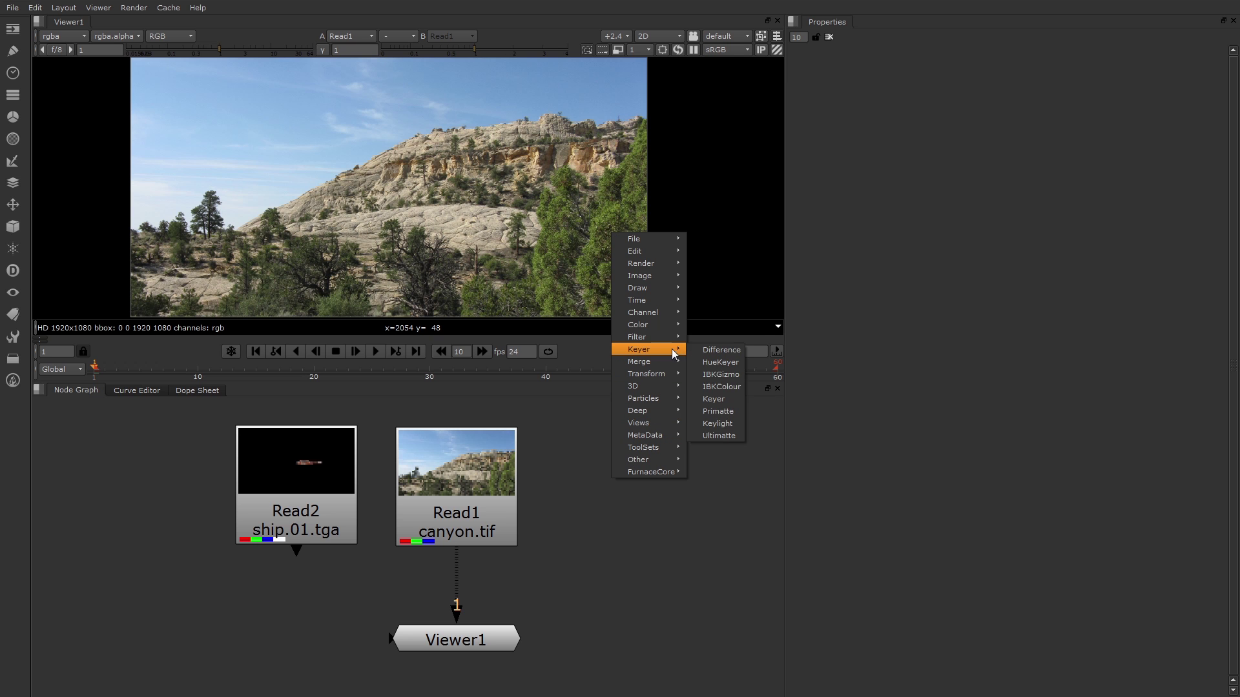
{"action": "mouse_move", "coordinate": [673, 337]}
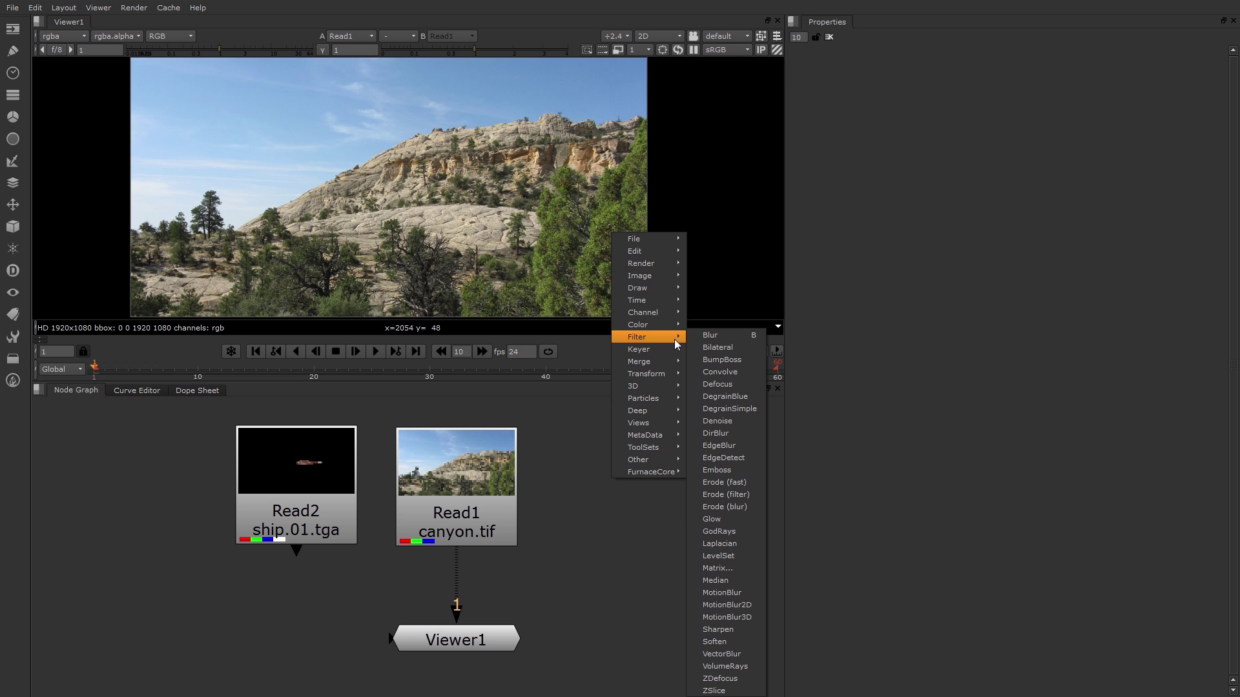
{"action": "left_click", "coordinate": [723, 338]}
{"action": "left_click_drag", "start_coordinate": [646, 486], "coordinate": [653, 534]}
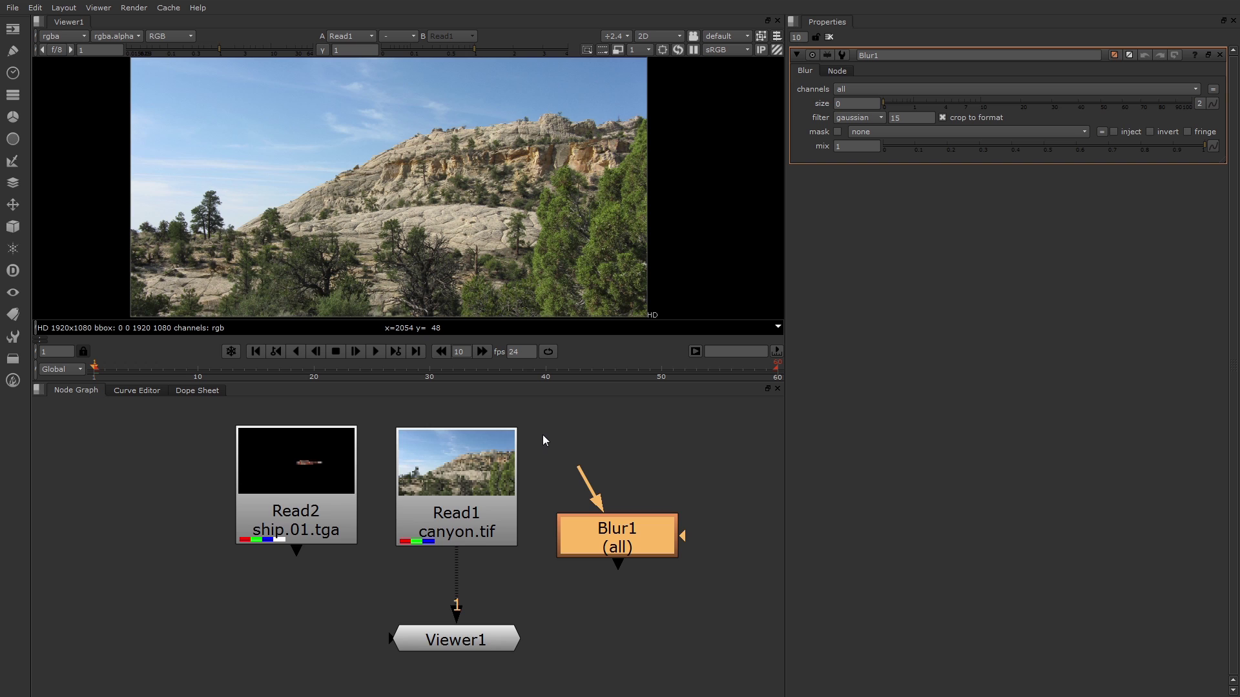
{"action": "scroll", "coordinate": [543, 435], "scroll_direction": "down", "scroll_amount": 3}
Step: Reconnect Viewer1 to the canyon Read and move it further down
{"action": "middle_click_drag", "start_coordinate": [557, 426], "coordinate": [497, 448]}
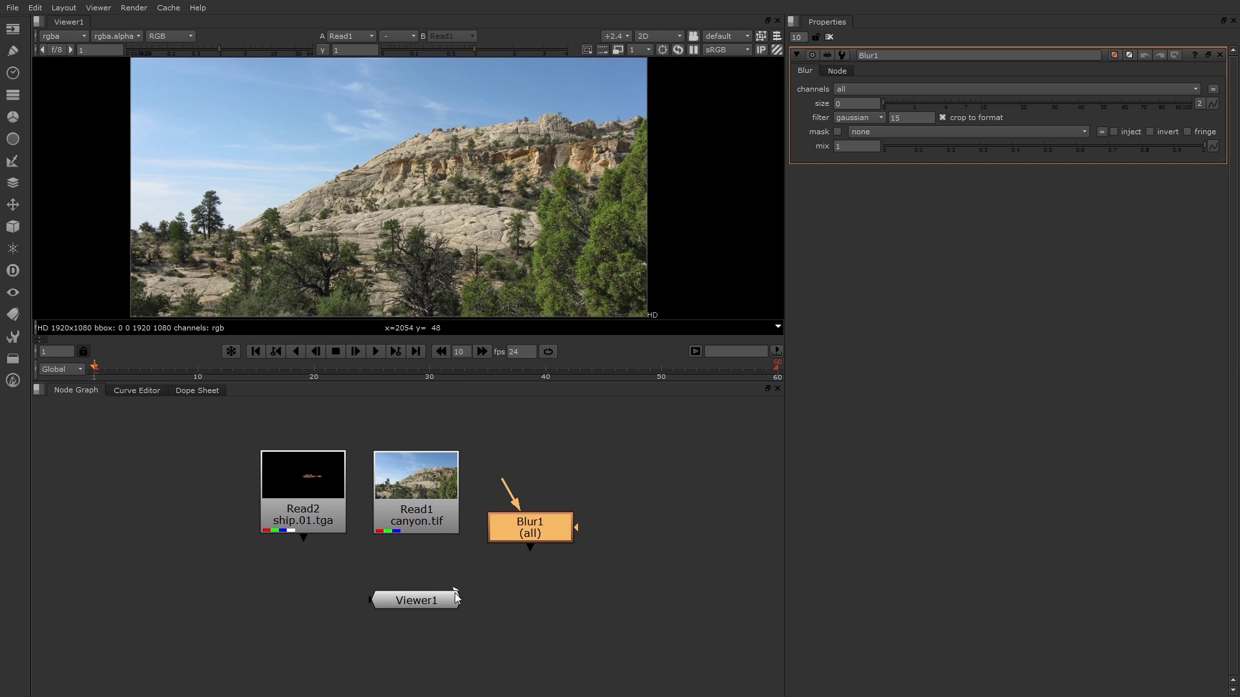
{"action": "left_click_drag", "start_coordinate": [416, 549], "coordinate": [417, 512]}
{"action": "left_click_drag", "start_coordinate": [418, 493], "coordinate": [418, 493]}
{"action": "left_click_drag", "start_coordinate": [429, 597], "coordinate": [432, 638]}
{"action": "left_click", "coordinate": [557, 547]}
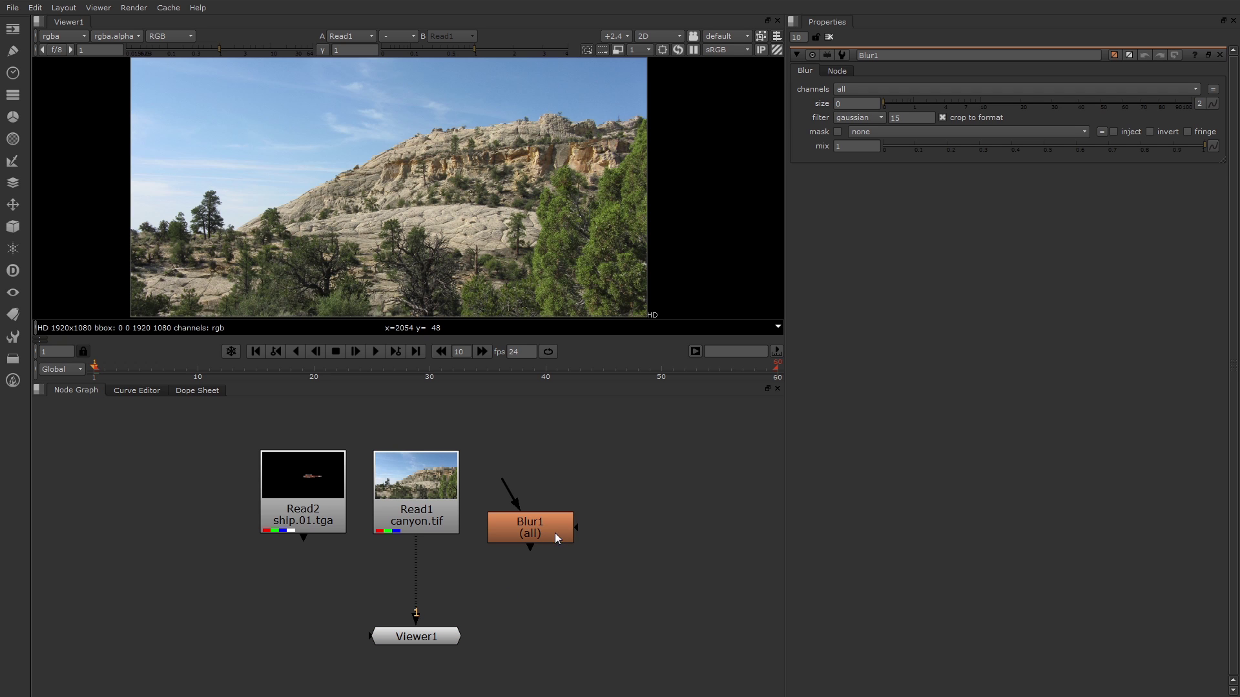
Step: Drop Blur1 onto the Read1–Viewer1 pipe so it sits between them
{"action": "left_click", "coordinate": [556, 533]}
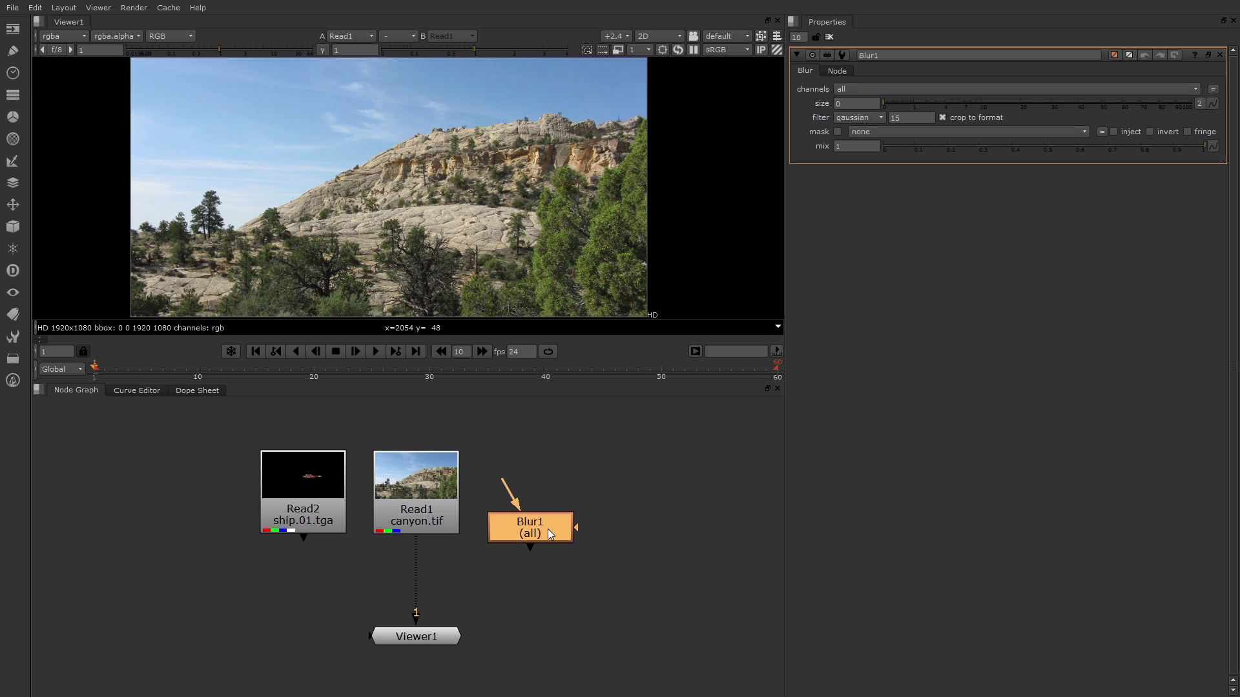
{"action": "left_click_drag", "start_coordinate": [548, 529], "coordinate": [570, 566]}
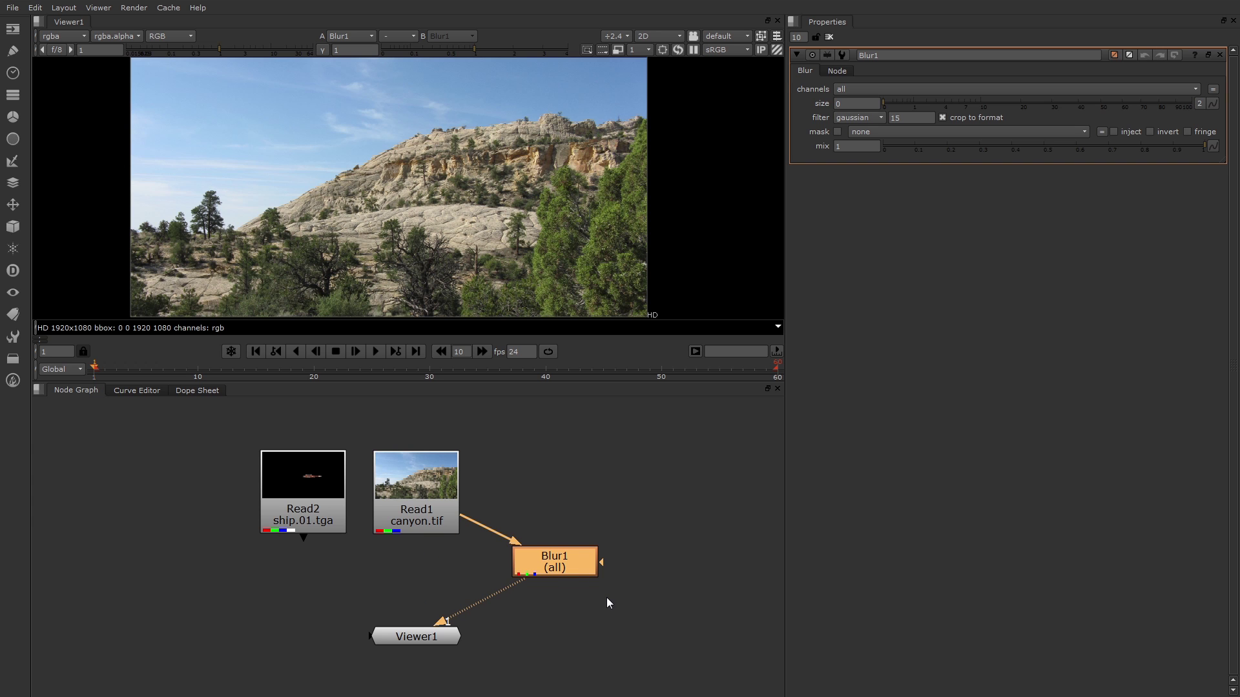
{"action": "scroll", "coordinate": [616, 596], "scroll_direction": "up", "scroll_amount": 1}
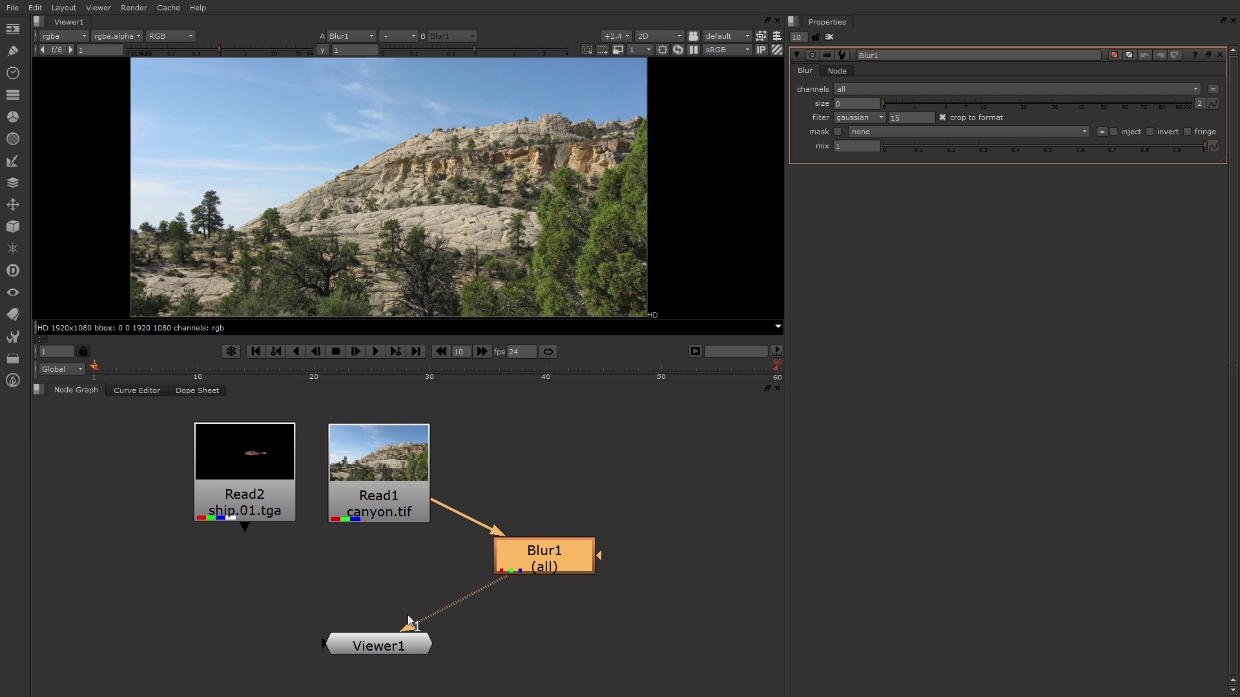
{"action": "left_click", "coordinate": [528, 597]}
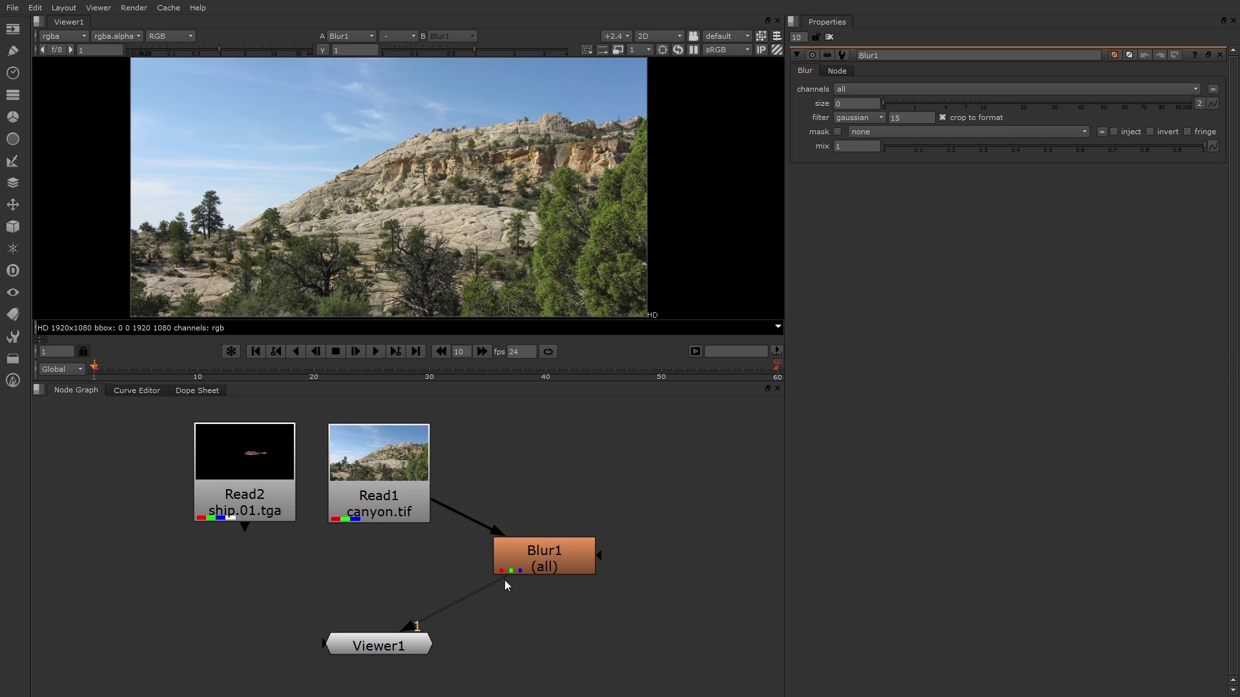
{"action": "left_click_drag", "start_coordinate": [503, 578], "coordinate": [370, 581]}
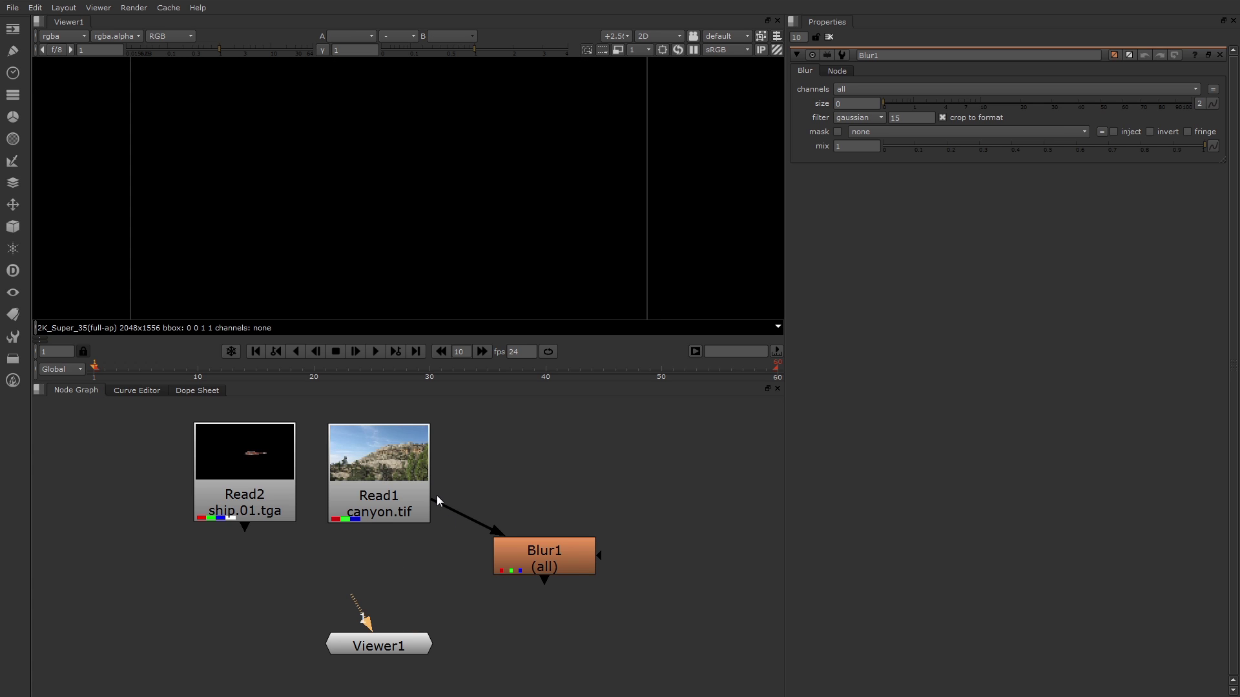
{"action": "left_click_drag", "start_coordinate": [436, 501], "coordinate": [543, 496]}
{"action": "mouse_move", "coordinate": [524, 511]}
{"action": "left_mouse_down"}
{"action": "mouse_move", "coordinate": [555, 497]}
{"action": "mouse_move", "coordinate": [476, 488]}
{"action": "mouse_move", "coordinate": [526, 485]}
{"action": "mouse_move", "coordinate": [516, 497]}
{"action": "left_mouse_up"}
{"action": "mouse_move", "coordinate": [358, 601]}
{"action": "left_mouse_down"}
{"action": "mouse_move", "coordinate": [422, 574]}
{"action": "mouse_move", "coordinate": [342, 588]}
{"action": "left_mouse_up"}
{"action": "left_click_drag", "start_coordinate": [545, 580], "coordinate": [540, 631]}
{"action": "left_click_drag", "start_coordinate": [379, 531], "coordinate": [418, 587]}
{"action": "left_click_drag", "start_coordinate": [515, 498], "coordinate": [379, 483]}
{"action": "left_click_drag", "start_coordinate": [379, 483], "coordinate": [379, 484]}
{"action": "left_click_drag", "start_coordinate": [516, 609], "coordinate": [386, 648]}
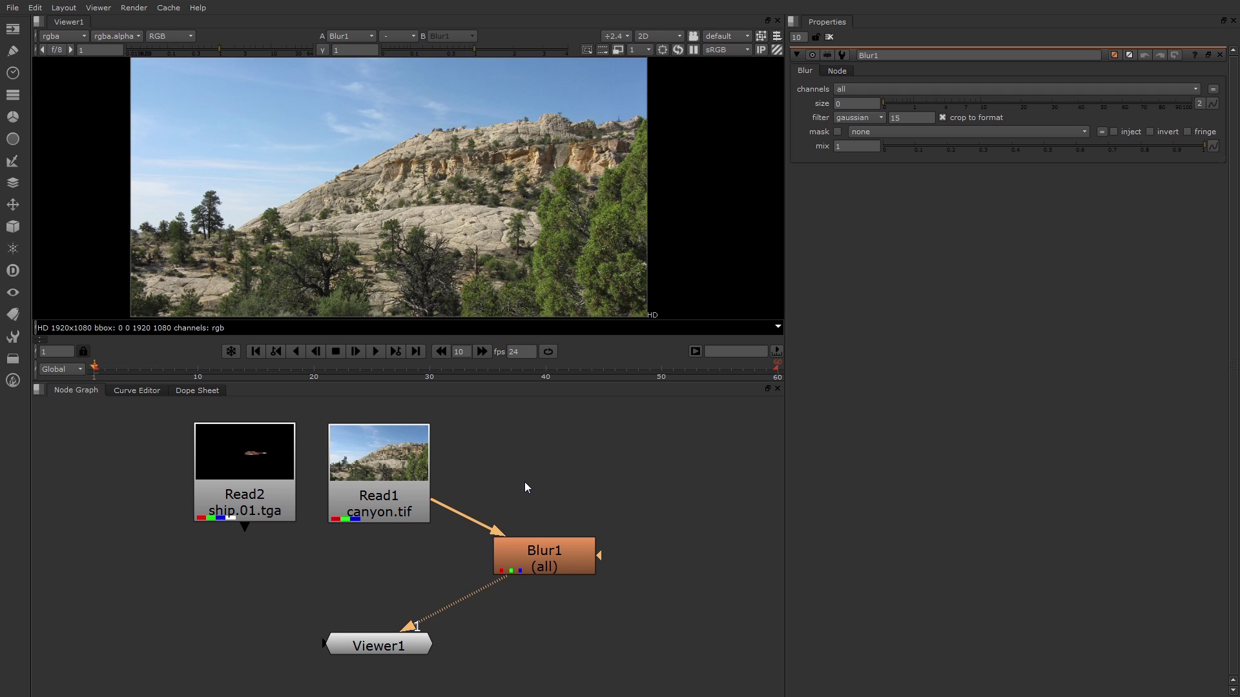
Step: Detach Blur1 from the chain, insert a new Blur2 after Read1, and select leftover Blur1
{"action": "left_click_drag", "start_coordinate": [472, 524], "coordinate": [394, 492]}
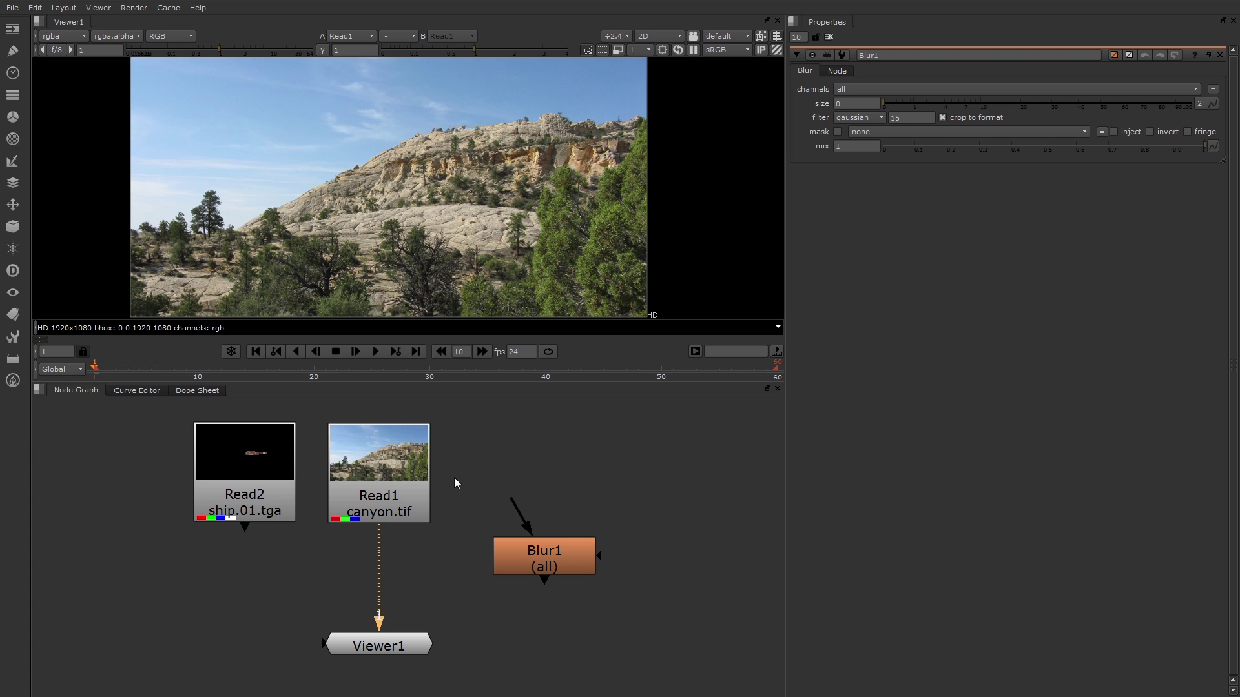
{"action": "left_click", "coordinate": [394, 477]}
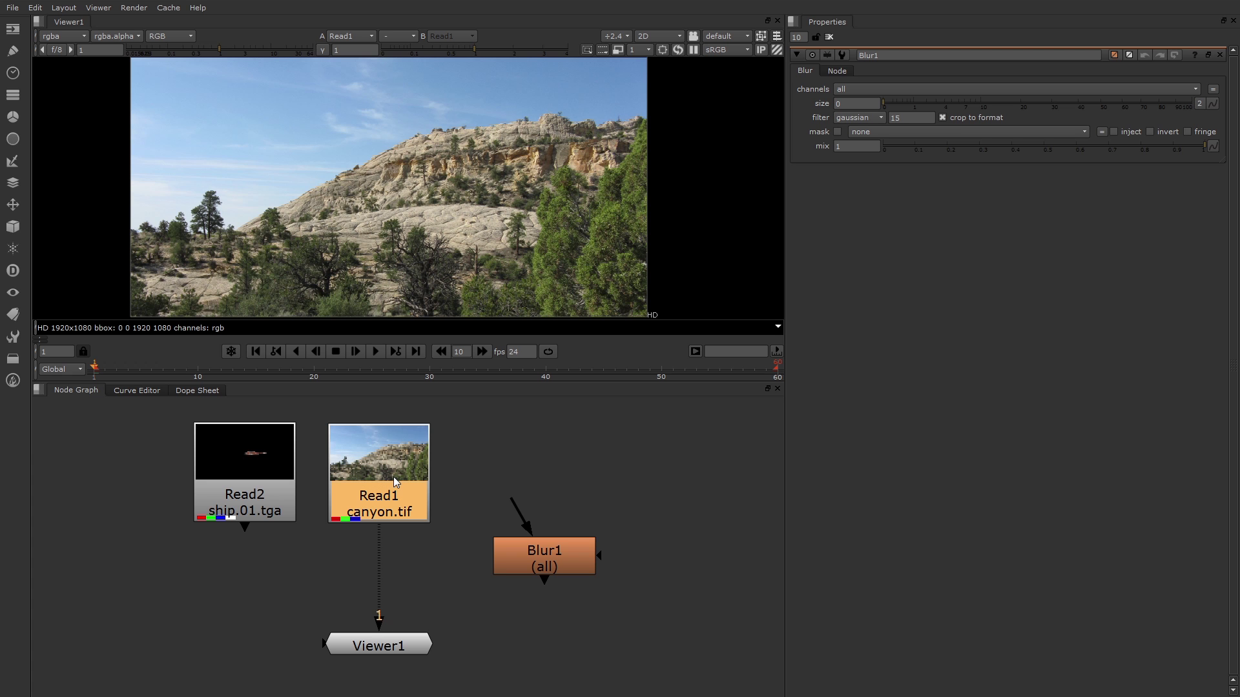
{"action": "right_click", "coordinate": [542, 455]}
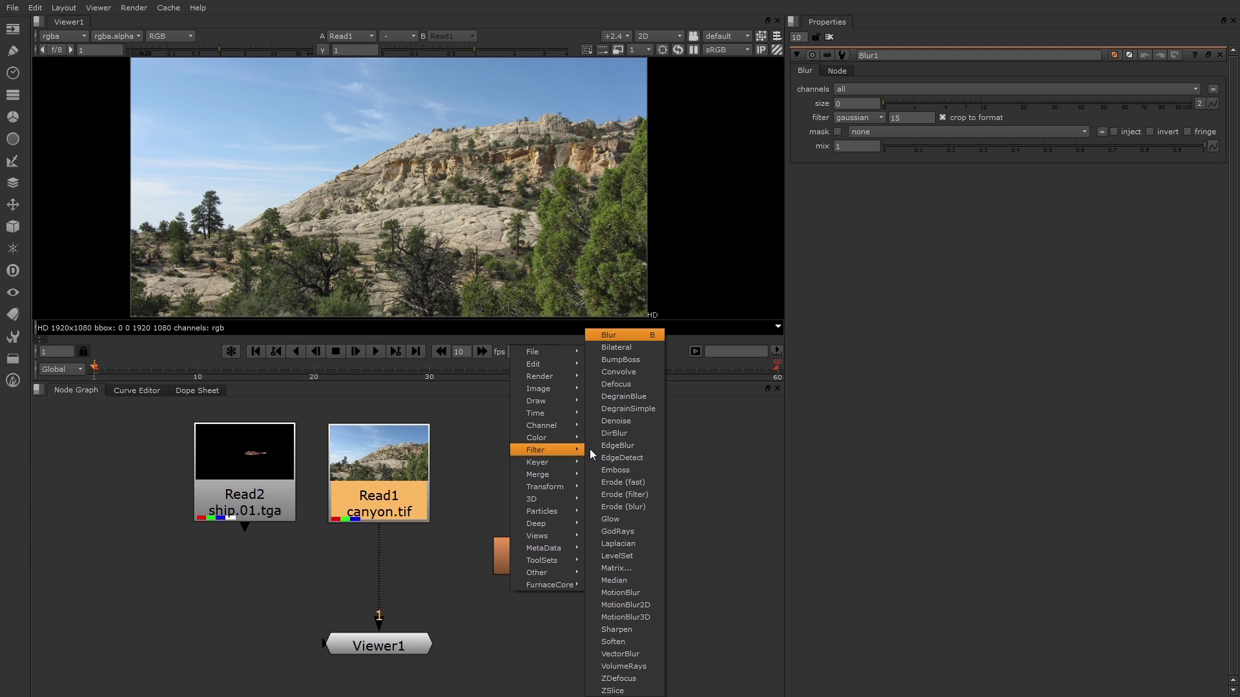
{"action": "left_click", "coordinate": [641, 338]}
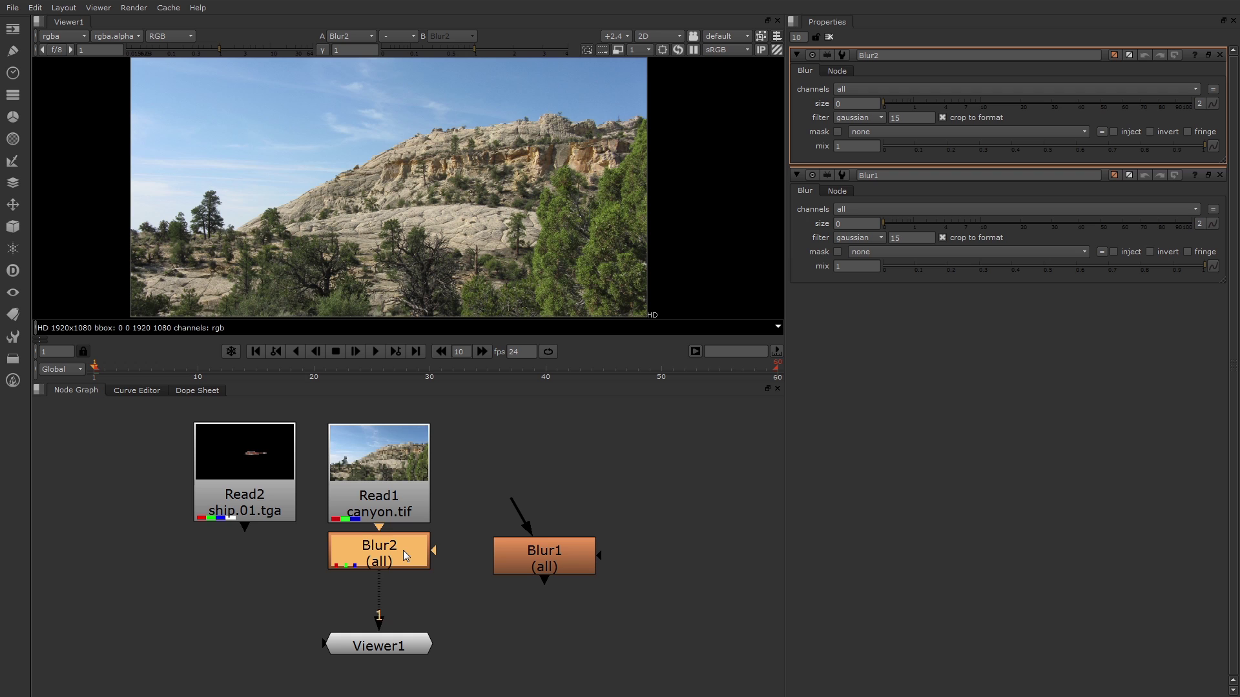
{"action": "left_click_drag", "start_coordinate": [403, 550], "coordinate": [406, 575]}
{"action": "left_click", "coordinate": [448, 496]}
{"action": "left_click", "coordinate": [528, 550]}
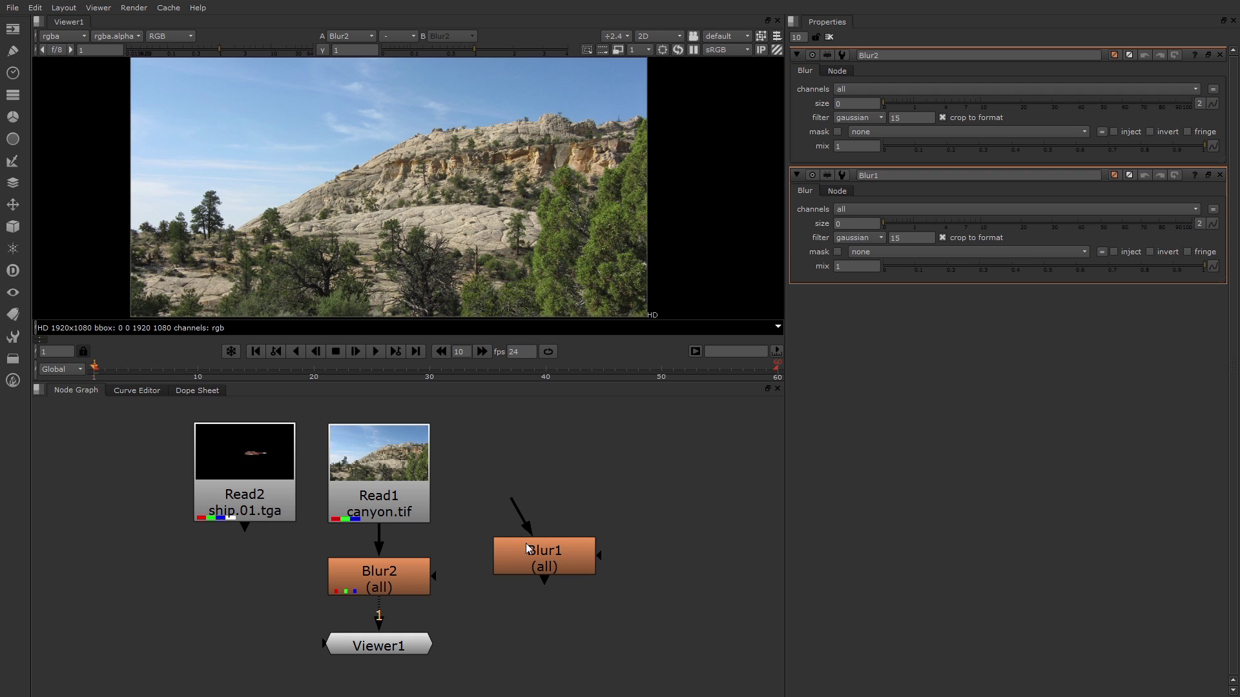
{"action": "left_click", "coordinate": [528, 550]}
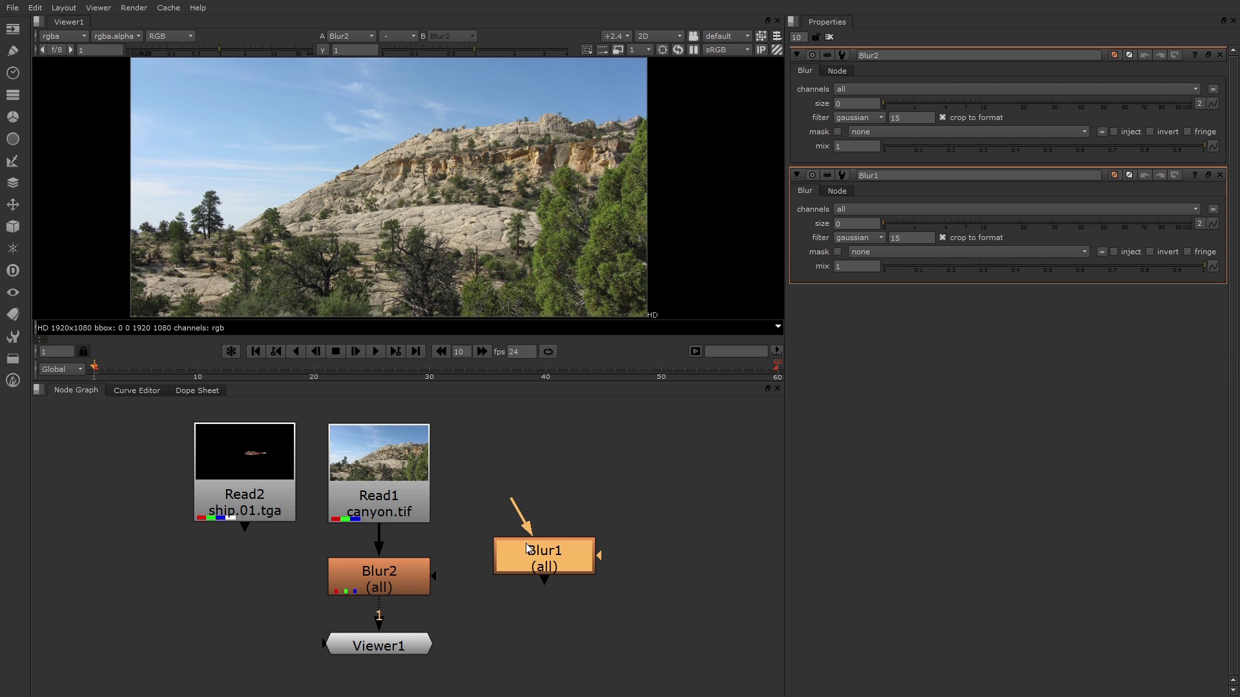
Step: Delete the unused Blur1 node
{"action": "key", "text": "Delete"}
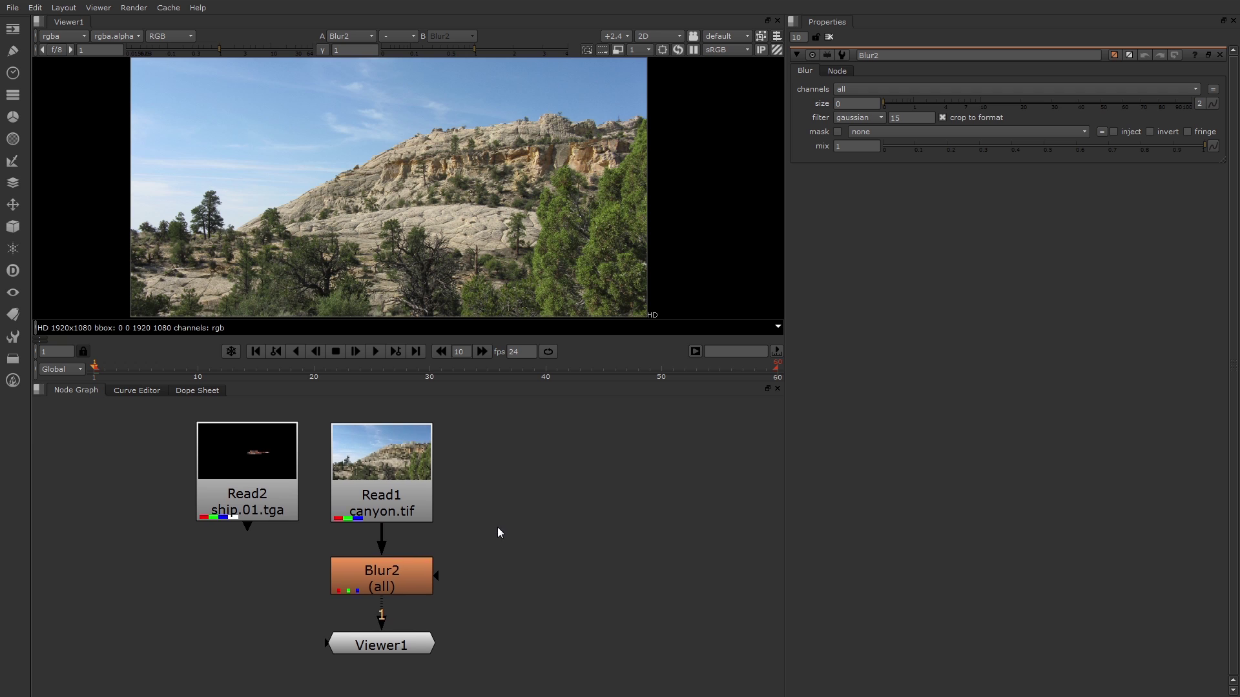
{"action": "middle_click_drag", "start_coordinate": [497, 527], "coordinate": [542, 533]}
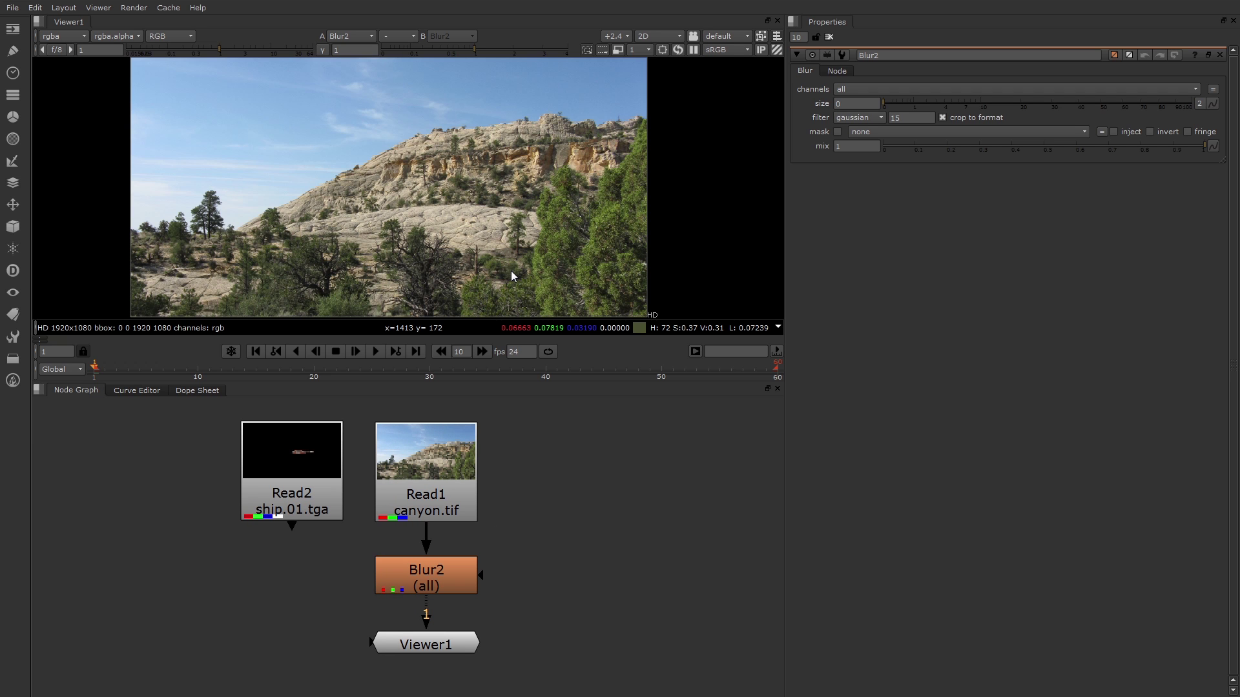
{"action": "scroll", "coordinate": [511, 270], "scroll_direction": "up", "scroll_amount": 5}
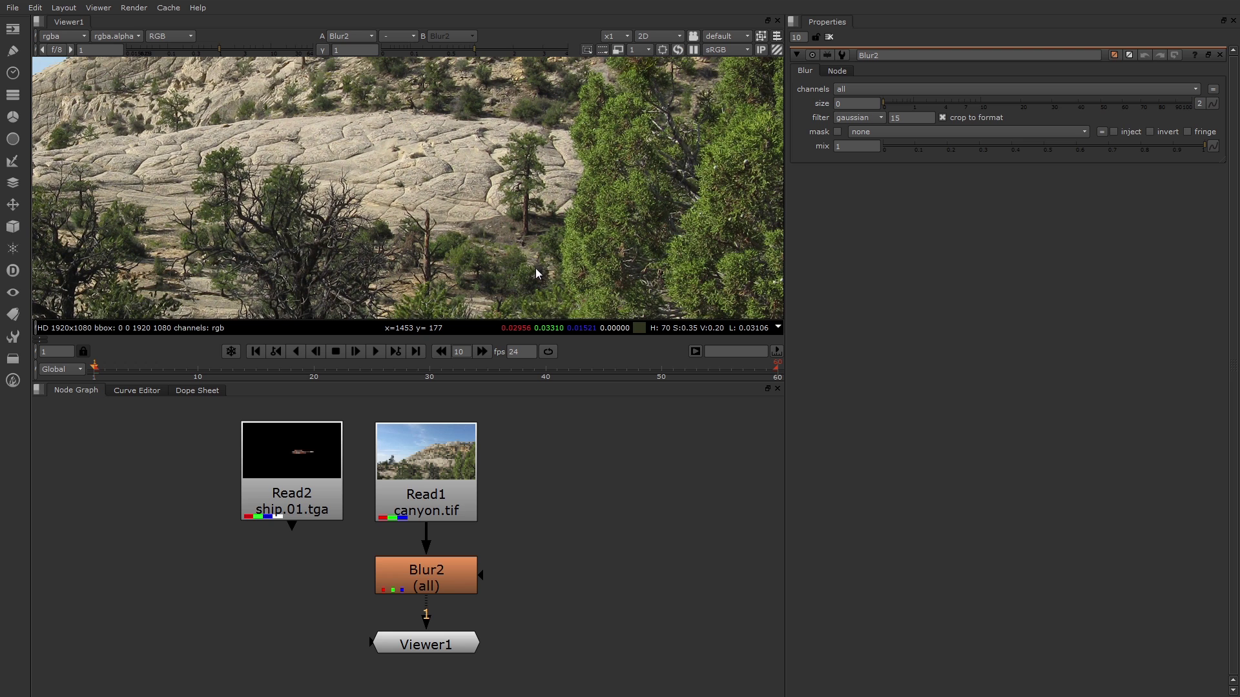
Step: Raise Blur2's size to heavily blur the canyon and zoom the viewer out to fit
{"action": "left_click", "coordinate": [439, 586]}
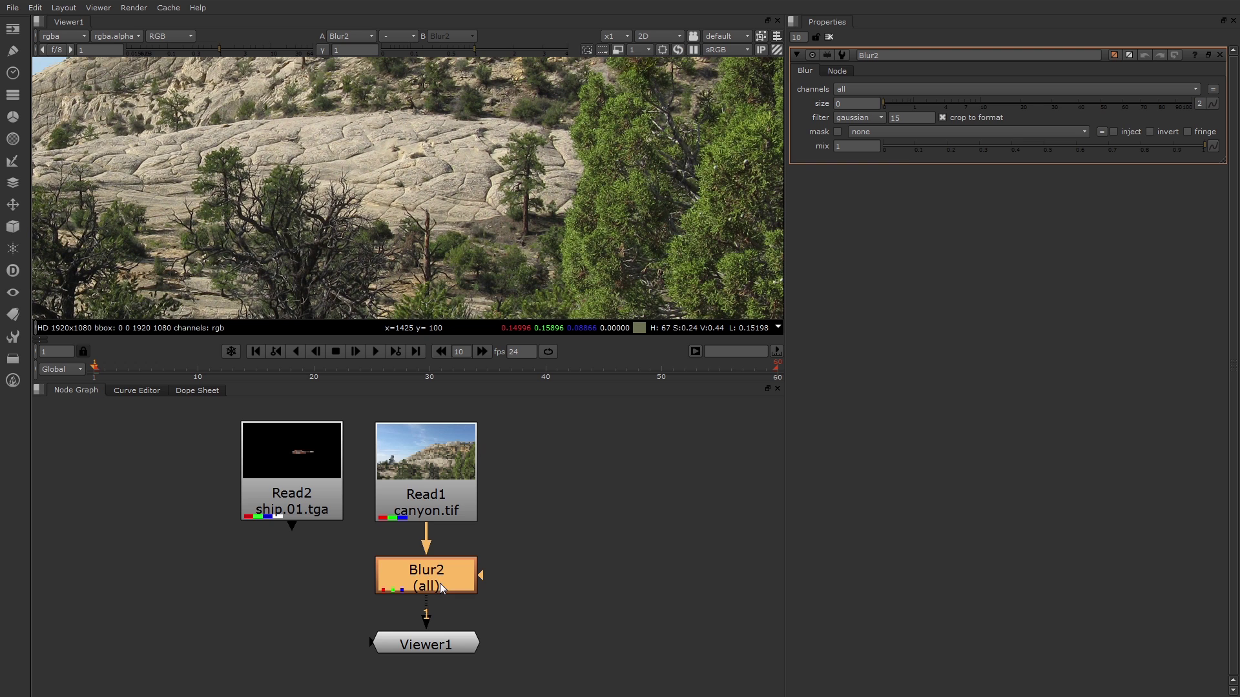
{"action": "left_click_drag", "start_coordinate": [911, 104], "coordinate": [1124, 107]}
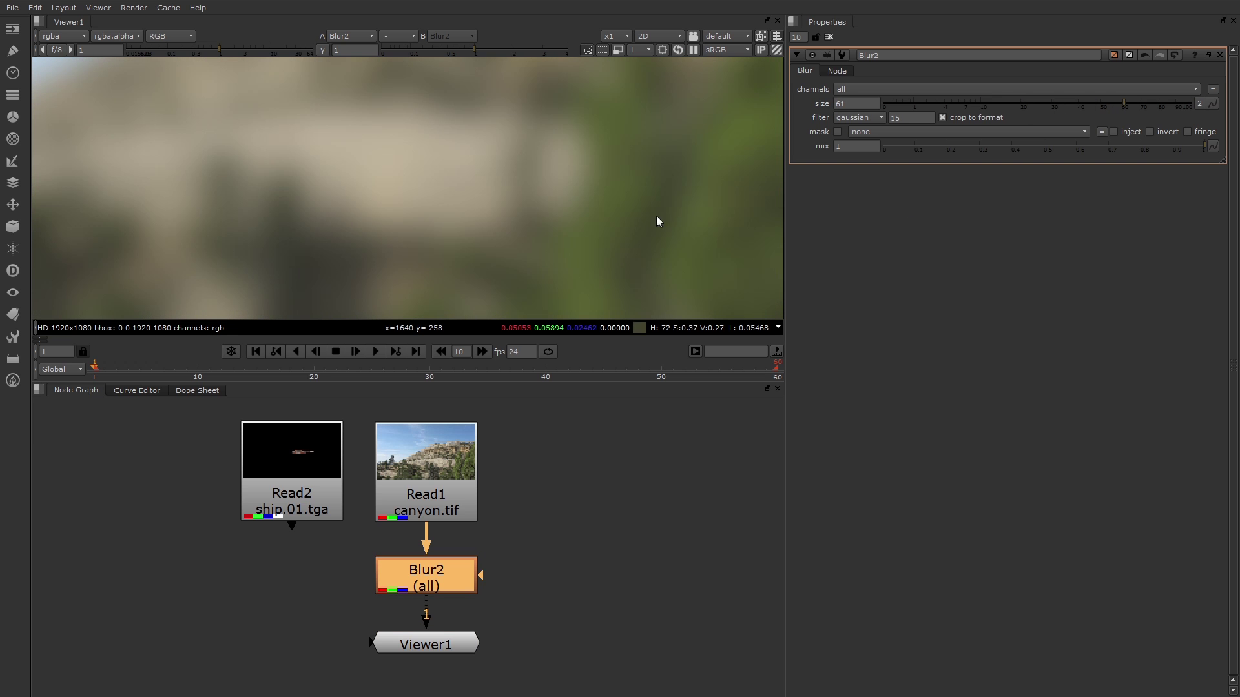
{"action": "scroll", "coordinate": [560, 170], "scroll_direction": "down", "scroll_amount": 5}
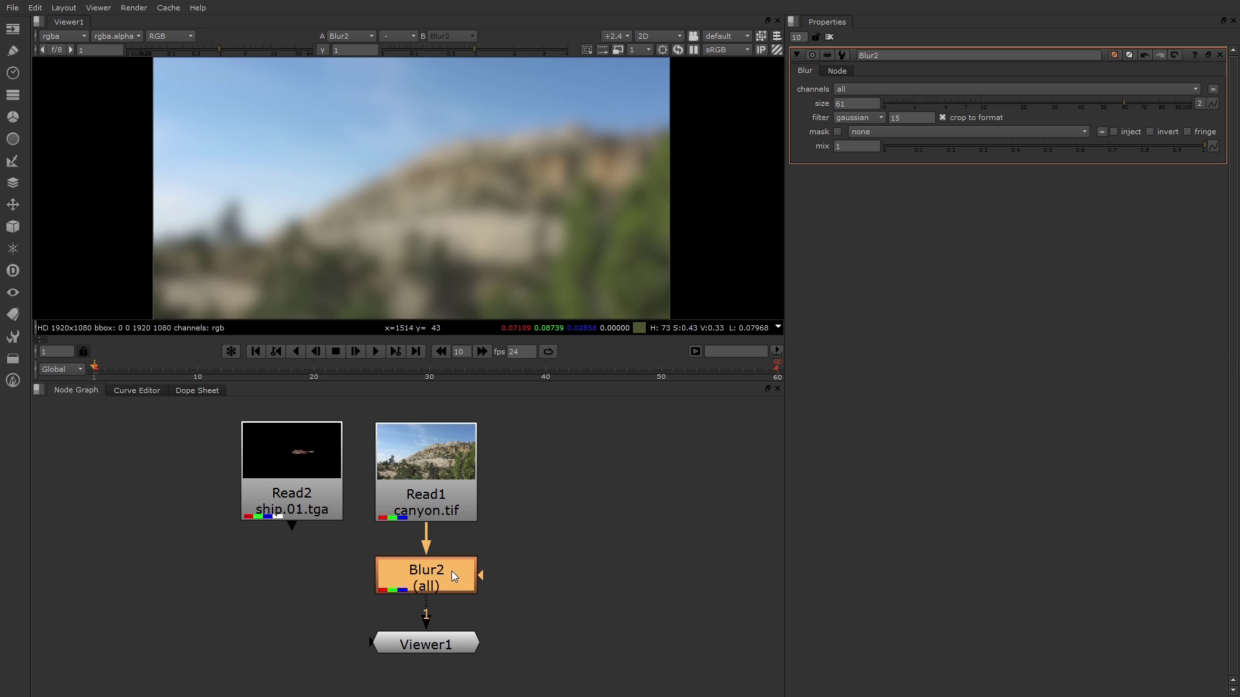
Step: Delete Blur2 and add a Merge1 (over) node placed below the ship Read
{"action": "key", "text": "Delete"}
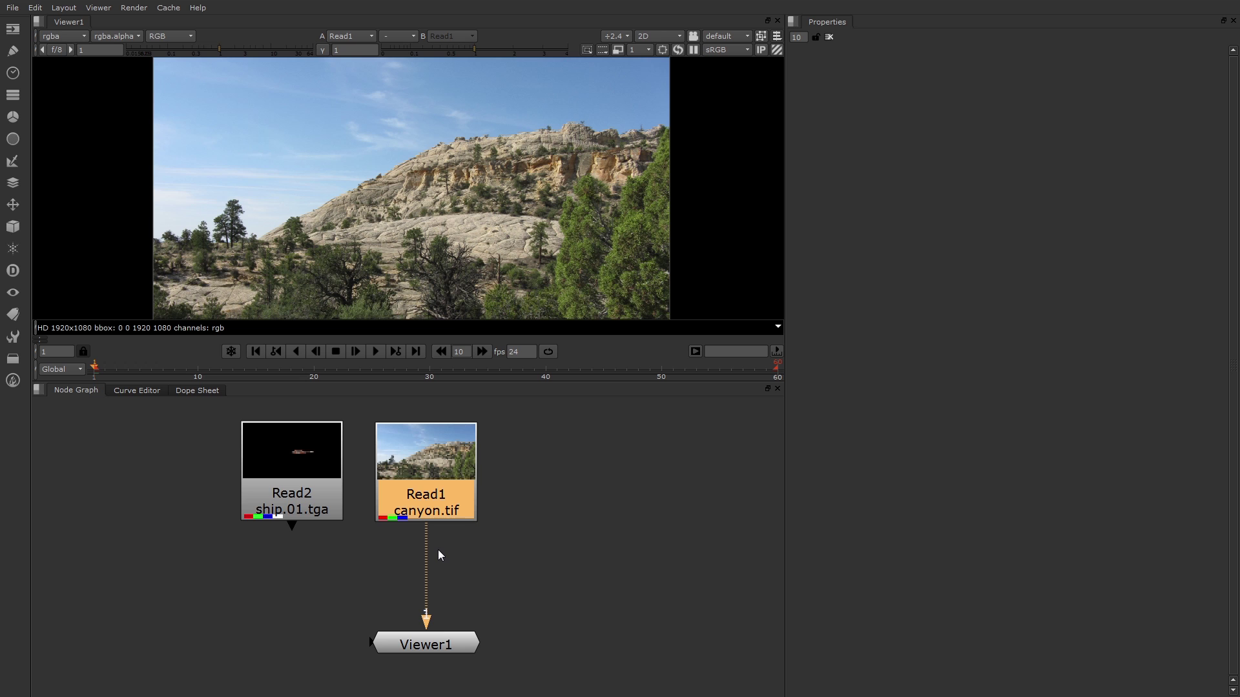
{"action": "left_click", "coordinate": [521, 525]}
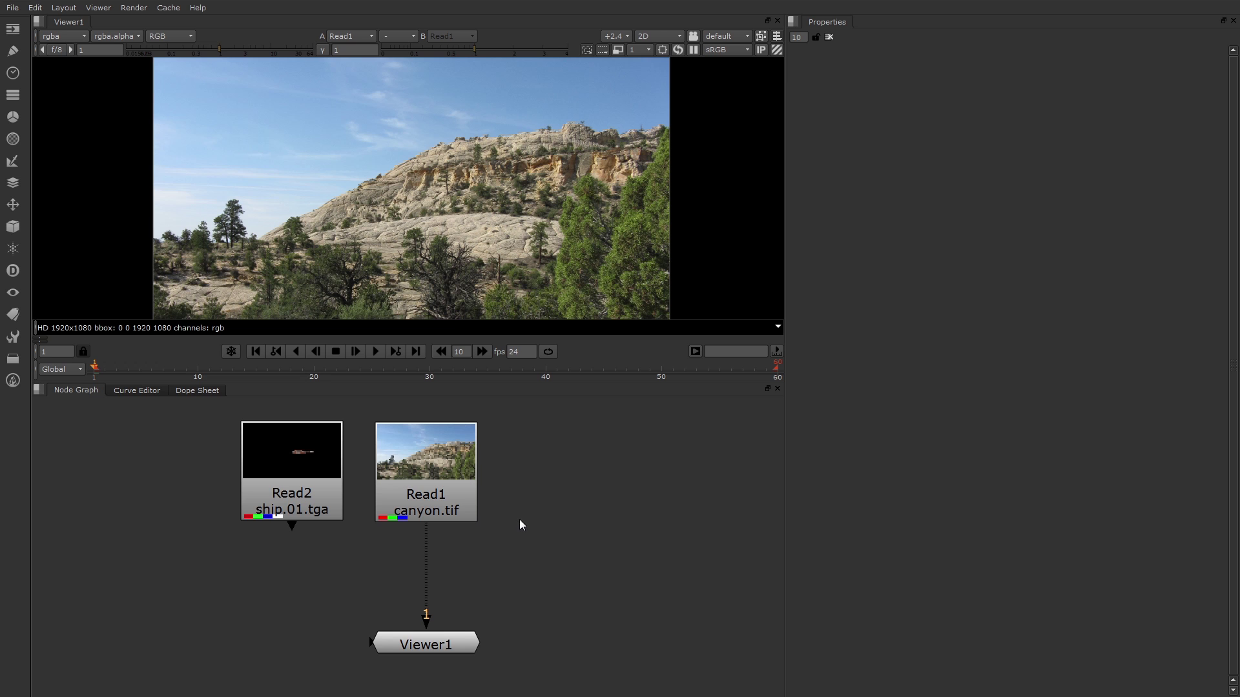
{"action": "right_click", "coordinate": [584, 461]}
{"action": "mouse_move", "coordinate": [569, 480]}
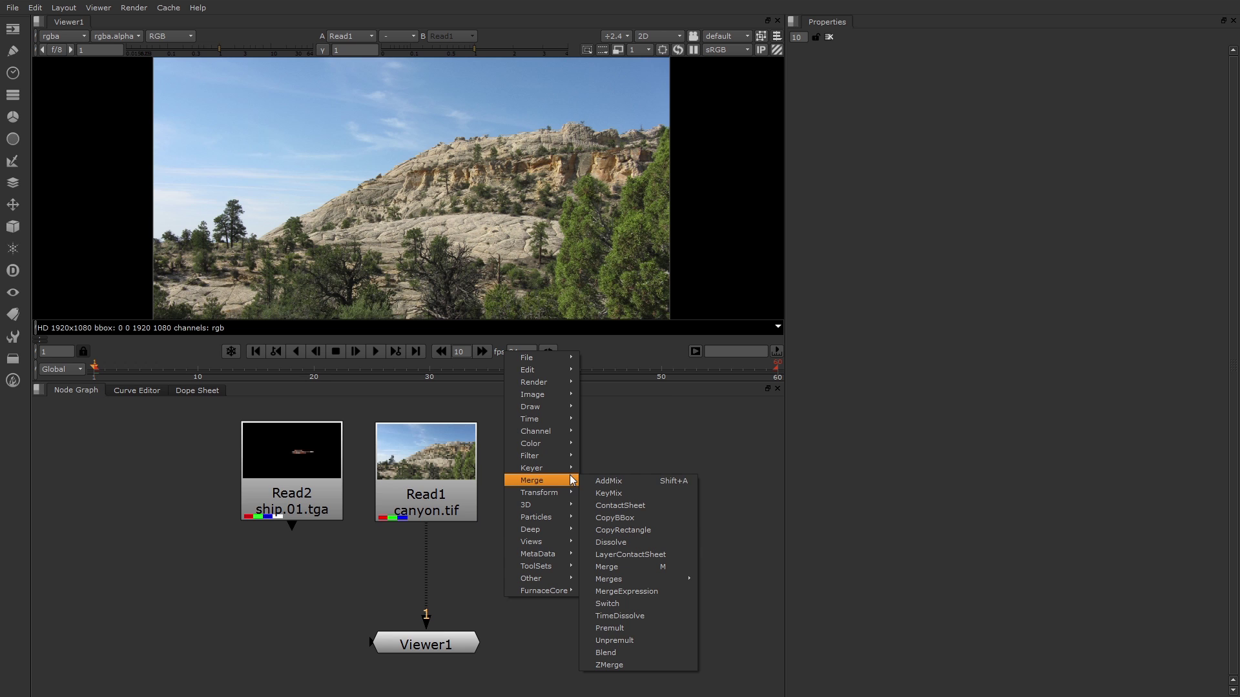
{"action": "left_click", "coordinate": [610, 567]}
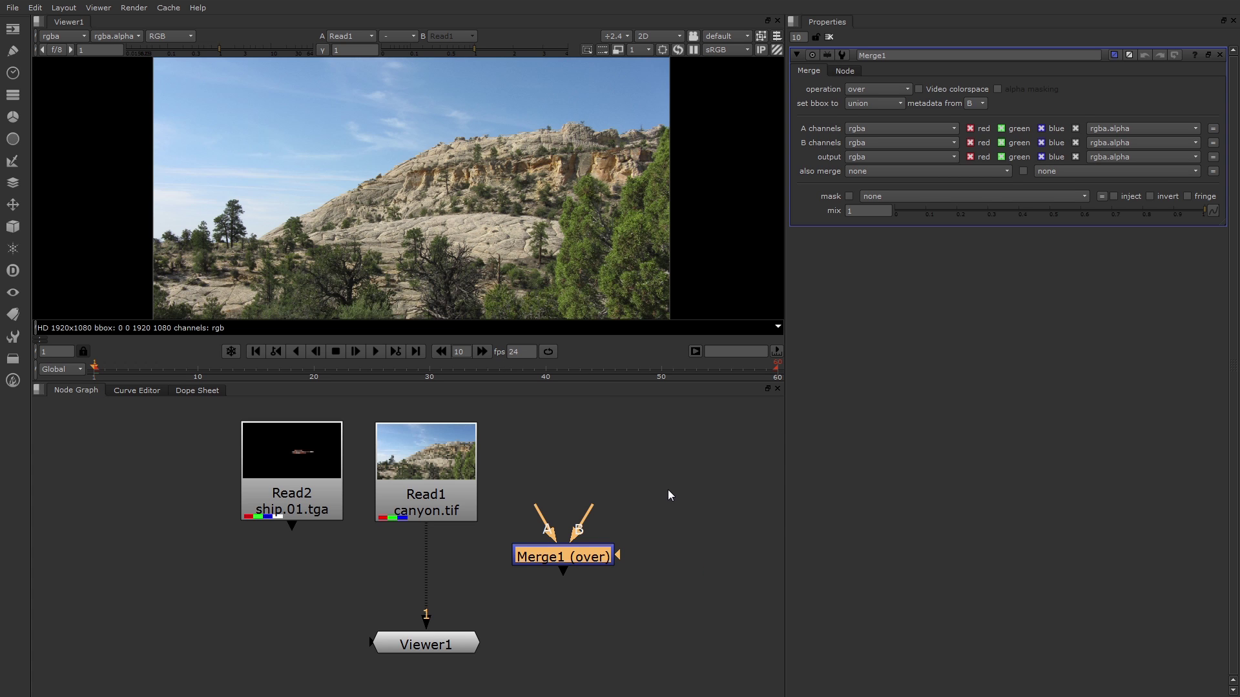
{"action": "left_click_drag", "start_coordinate": [591, 561], "coordinate": [379, 598]}
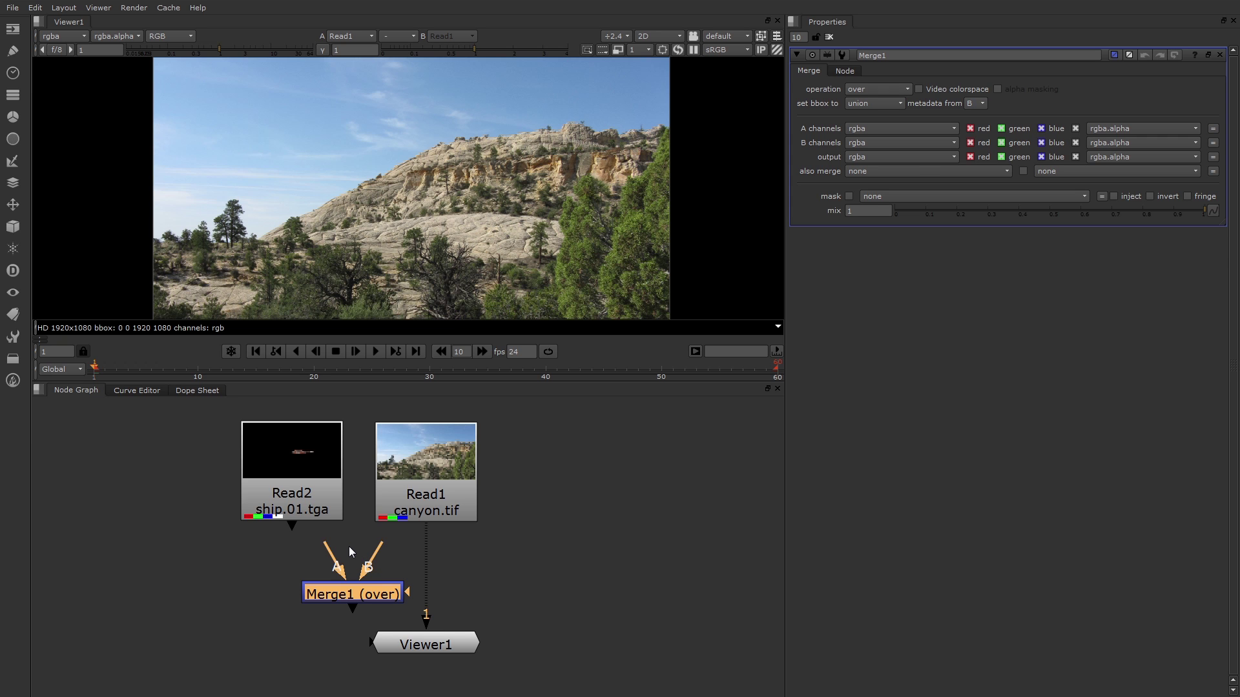
Step: Feed Merge1 into Viewer1, canyon Read into B, ship Read into A
{"action": "left_click", "coordinate": [445, 573]}
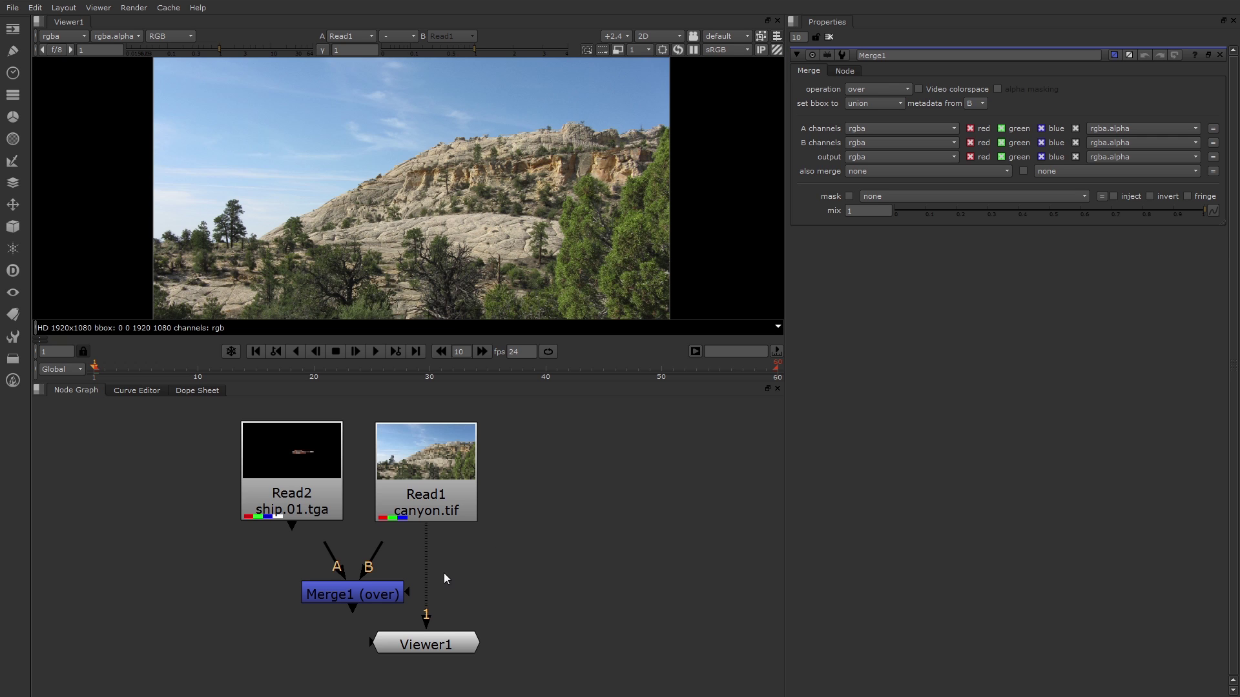
{"action": "left_click_drag", "start_coordinate": [426, 584], "coordinate": [344, 596]}
{"action": "left_click_drag", "start_coordinate": [381, 549], "coordinate": [434, 479]}
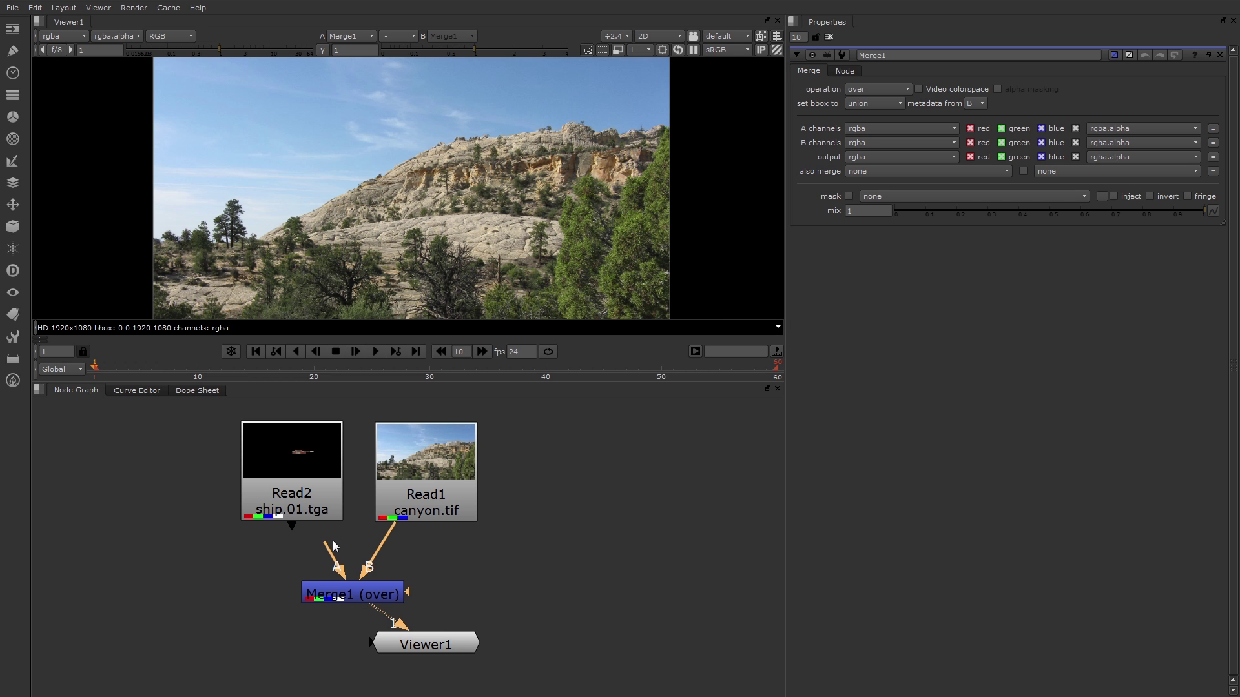
{"action": "left_click_drag", "start_coordinate": [334, 542], "coordinate": [299, 472]}
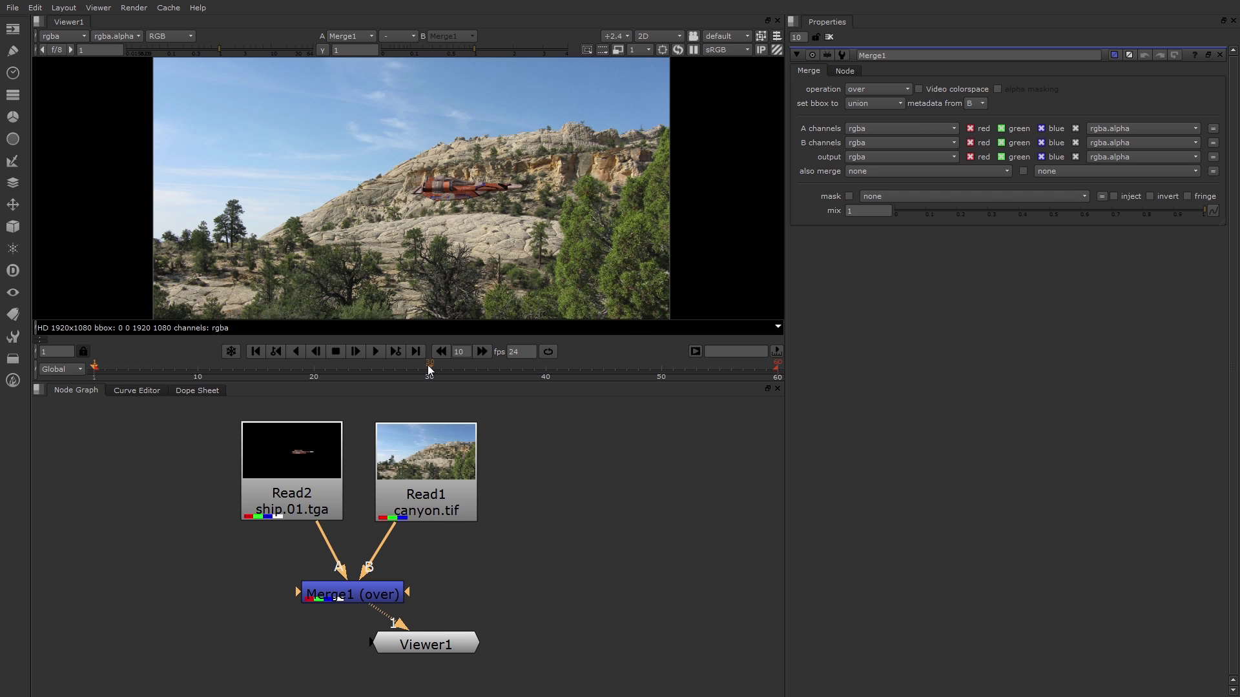
{"action": "scroll", "coordinate": [516, 184], "scroll_direction": "up", "scroll_amount": 4}
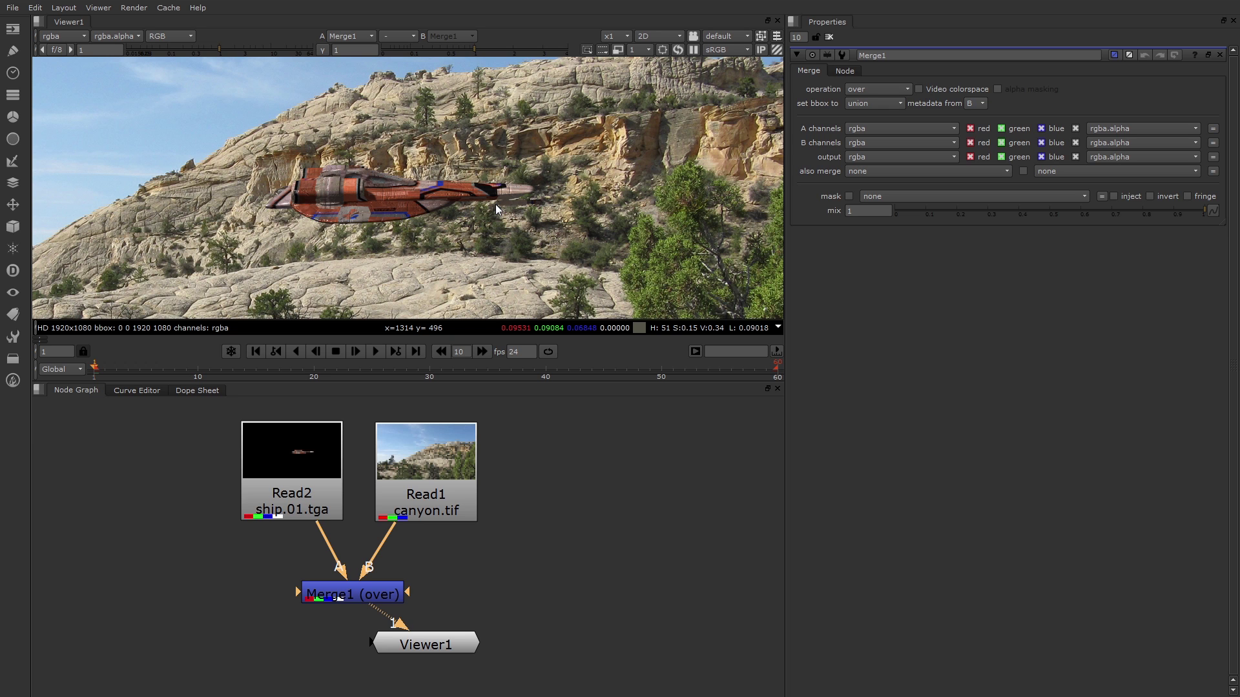
{"action": "left_click_drag", "start_coordinate": [381, 593], "coordinate": [381, 578]}
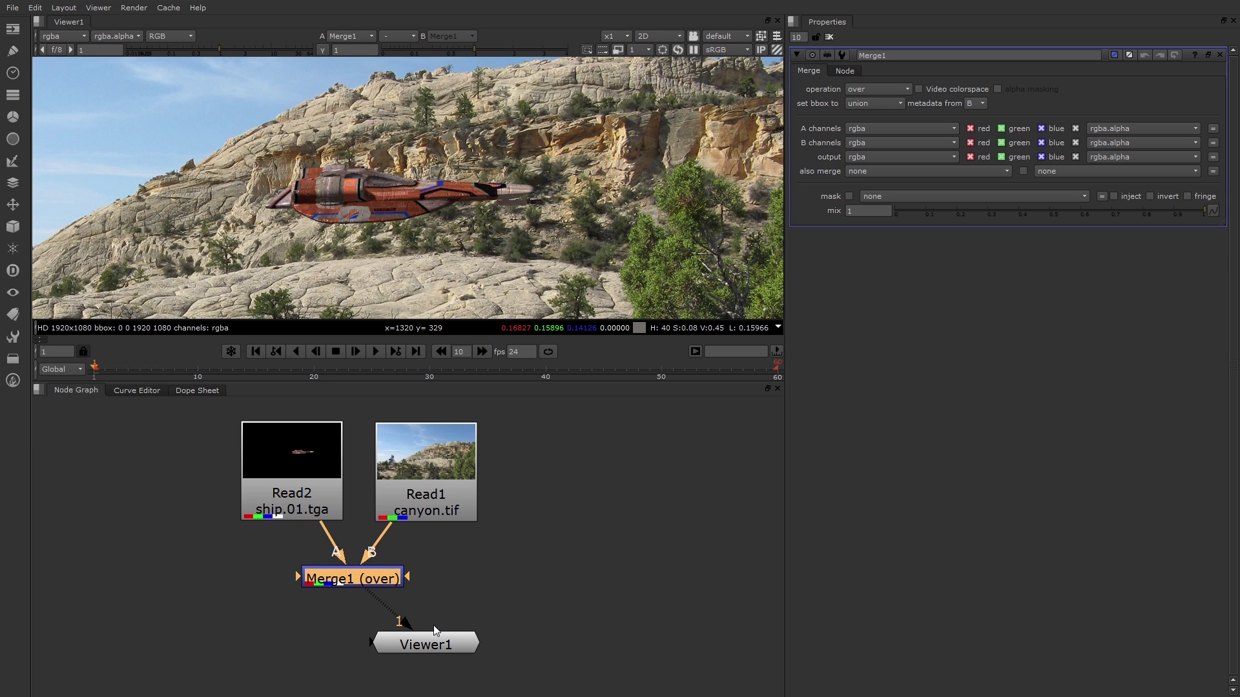
Step: Move Viewer1 directly under Merge1 and frame all nodes with F
{"action": "left_click_drag", "start_coordinate": [434, 638], "coordinate": [362, 636]}
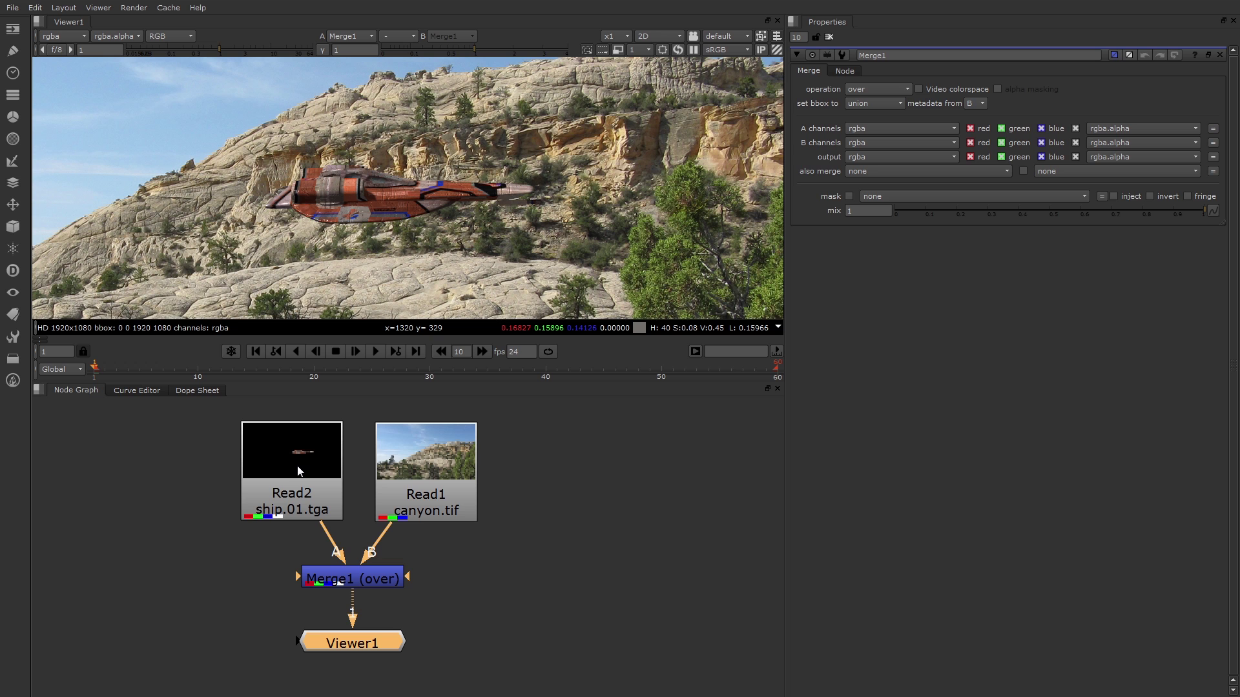
{"action": "scroll", "coordinate": [283, 527], "scroll_direction": "up", "scroll_amount": 4}
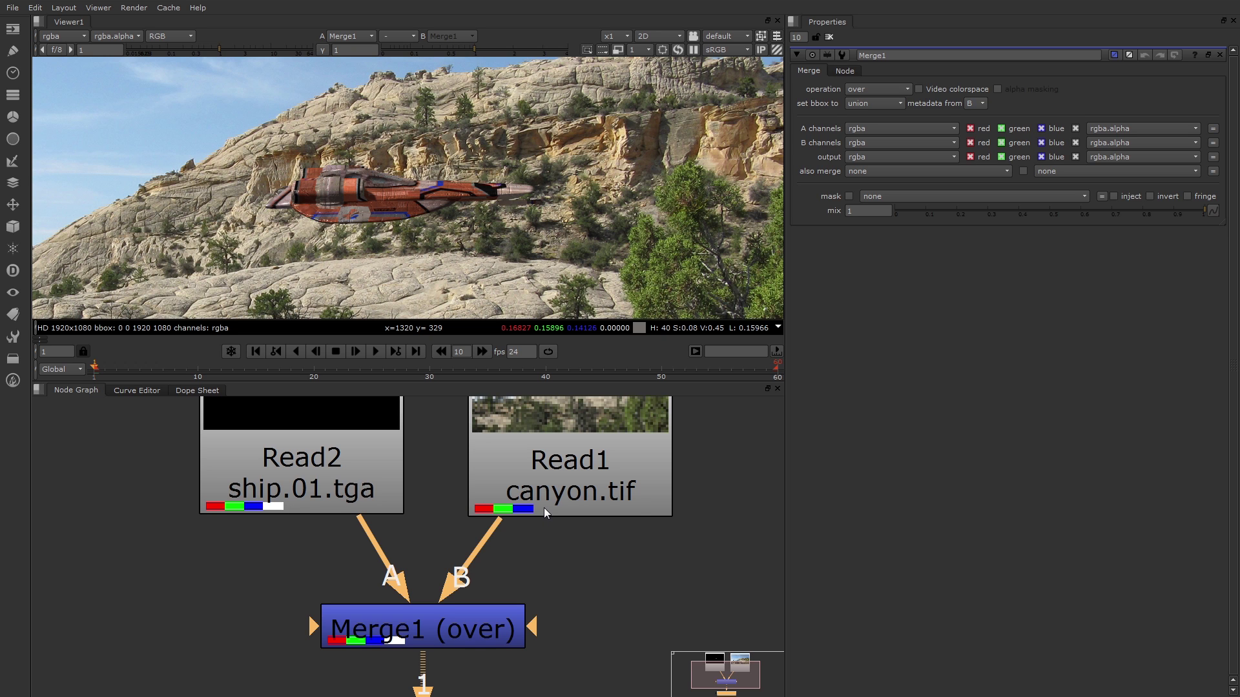
{"action": "key", "text": "f"}
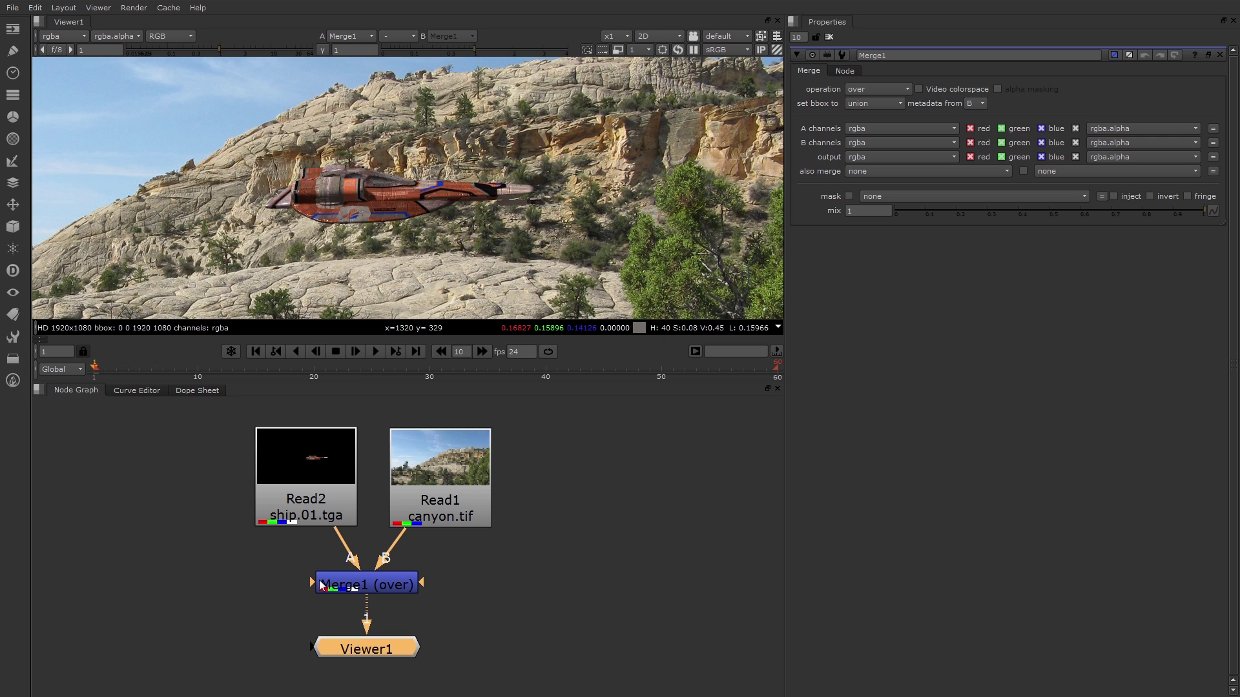
{"action": "left_click_drag", "start_coordinate": [216, 571], "coordinate": [245, 570]}
{"action": "left_click_drag", "start_coordinate": [244, 570], "coordinate": [244, 570]}
{"action": "left_click_drag", "start_coordinate": [425, 585], "coordinate": [523, 575]}
{"action": "mouse_move", "coordinate": [1204, 210]}
{"action": "left_mouse_down"}
{"action": "mouse_move", "coordinate": [993, 212]}
{"action": "mouse_move", "coordinate": [1217, 219]}
{"action": "left_mouse_up"}
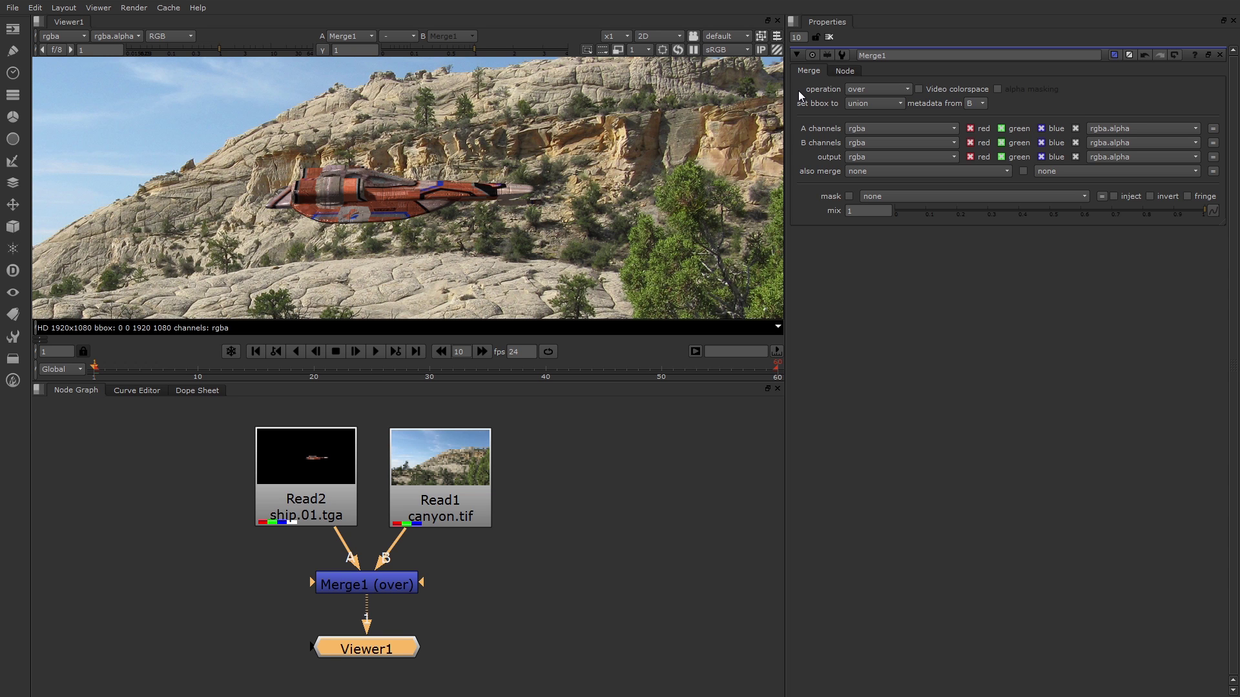
{"action": "left_click", "coordinate": [869, 91]}
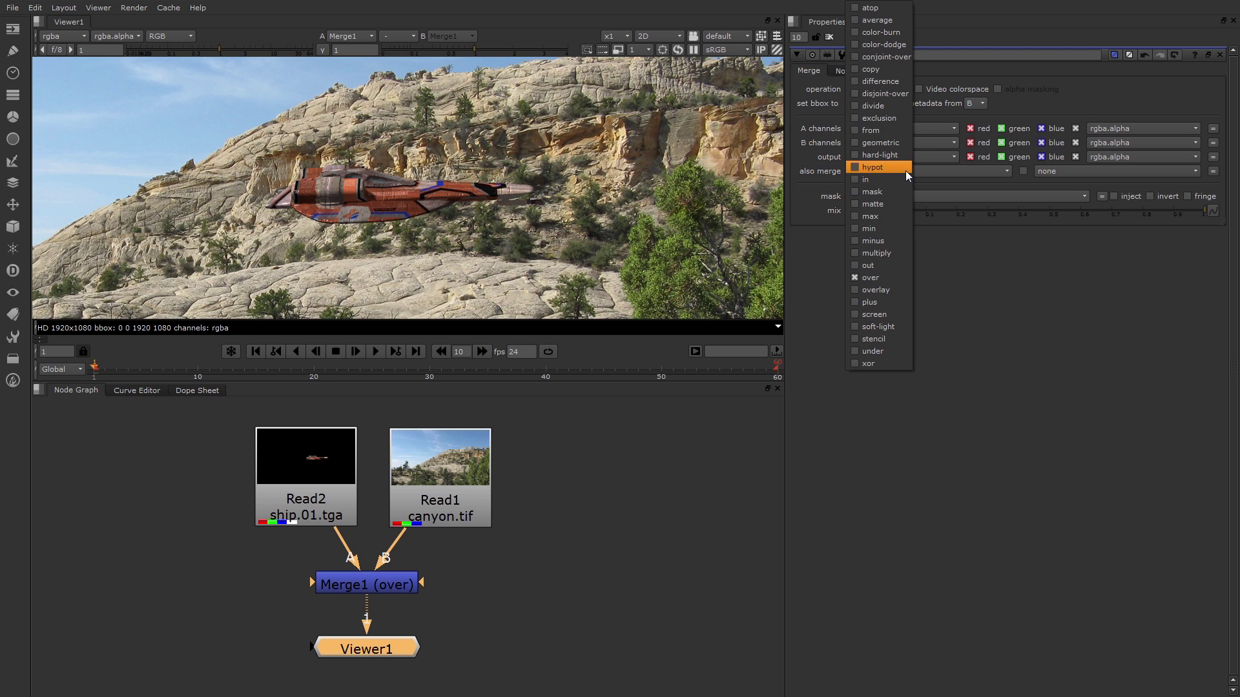
{"action": "left_click", "coordinate": [903, 305]}
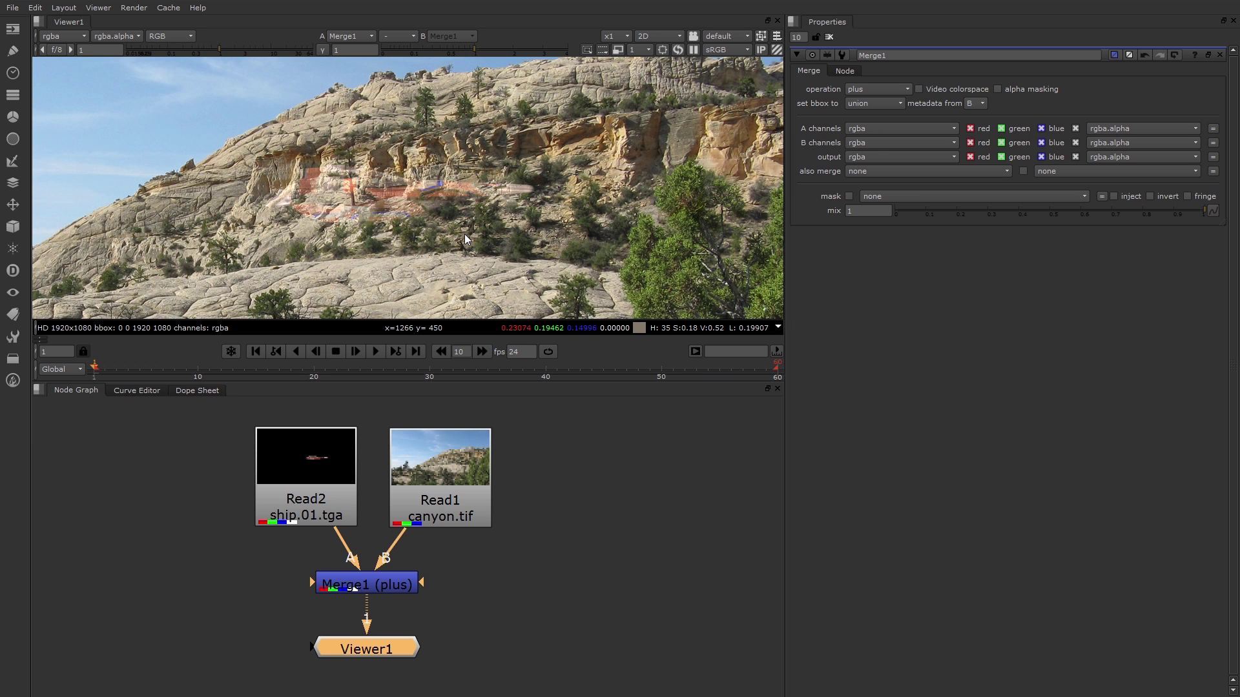
{"action": "left_click", "coordinate": [903, 90]}
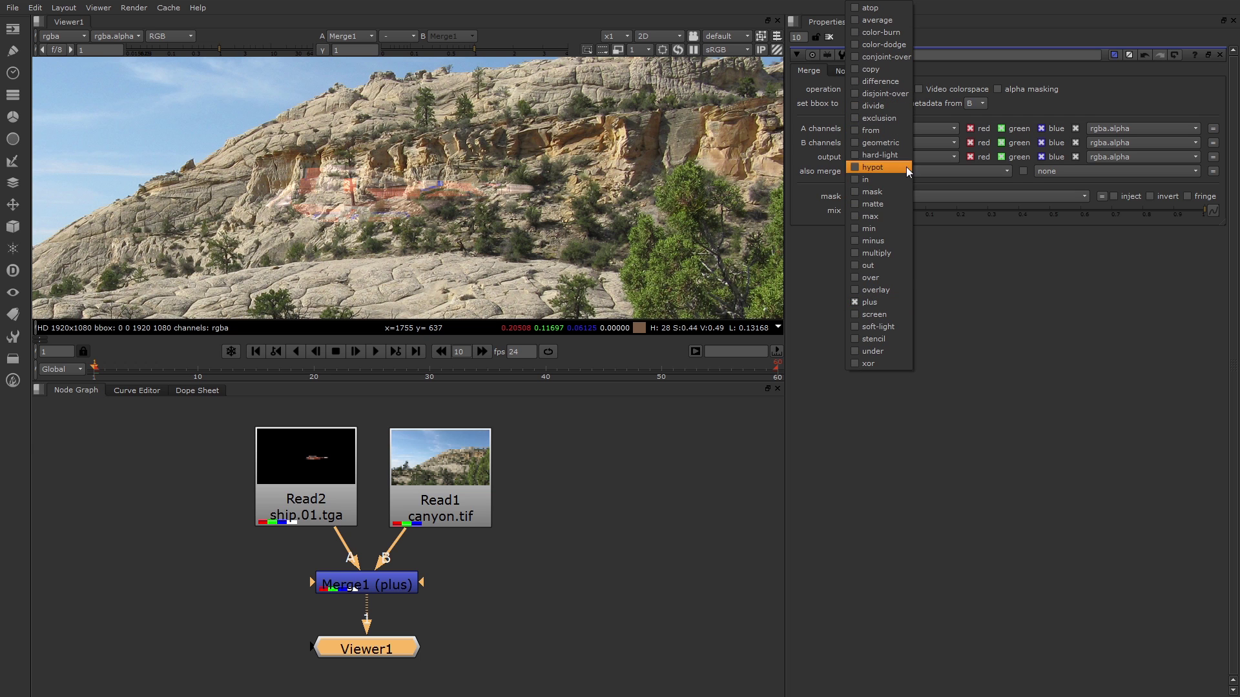
{"action": "left_click", "coordinate": [905, 276]}
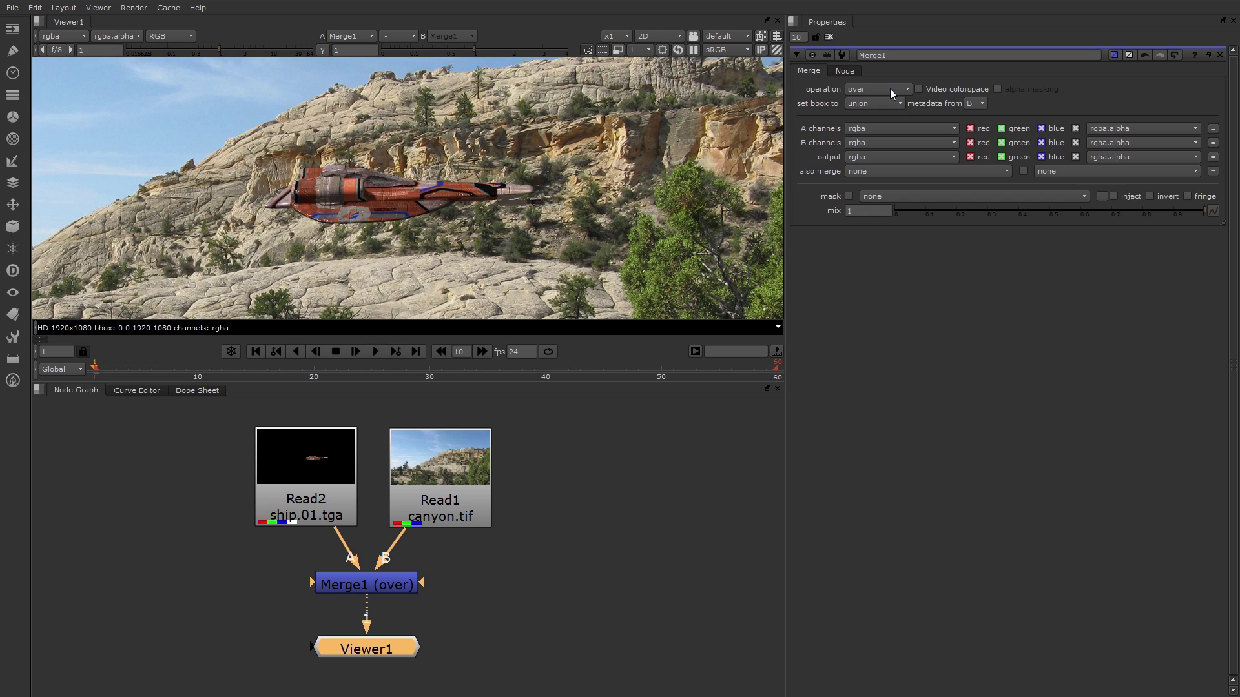
{"action": "mouse_move", "coordinate": [890, 88]}
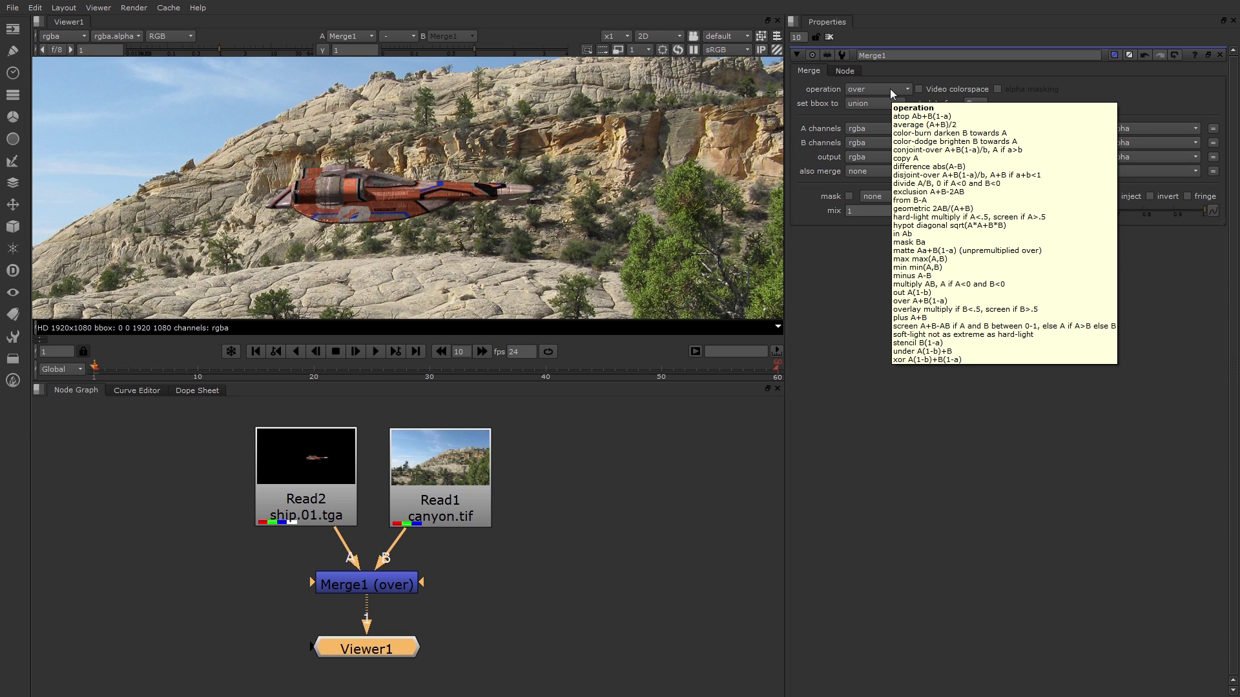
{"action": "left_click", "coordinate": [890, 89]}
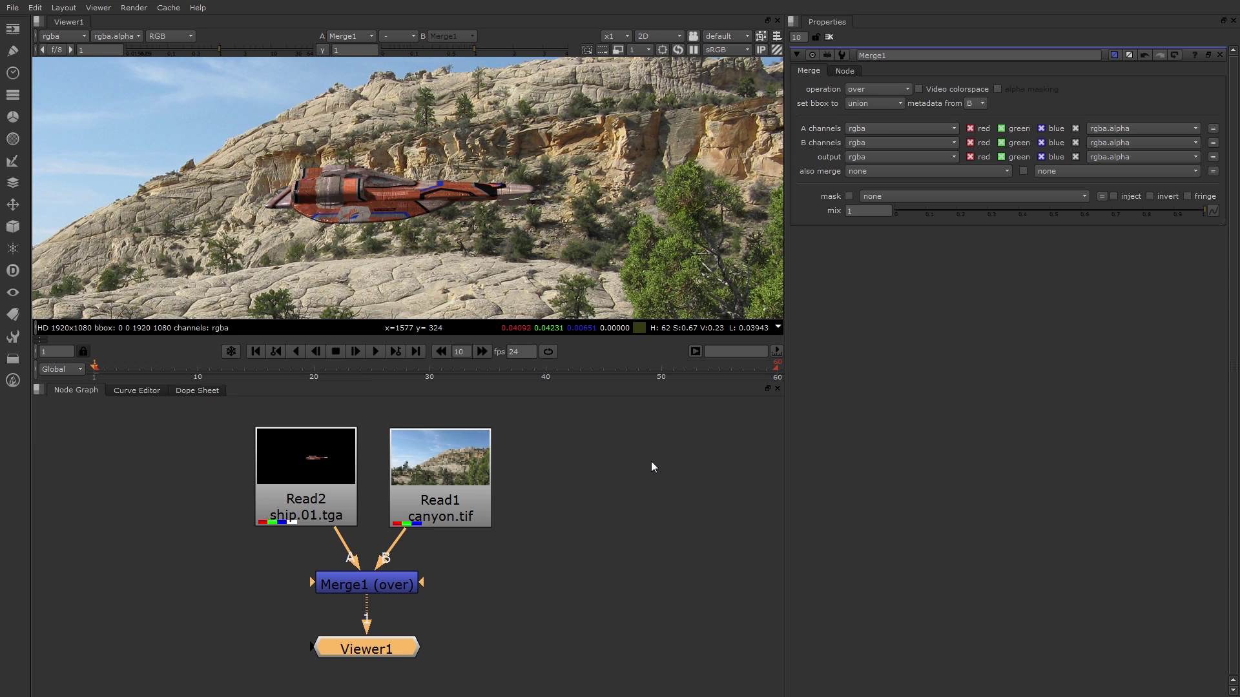
Step: Open Read2's ship.01.tga properties and tick the premultiplied checkbox
{"action": "double_click", "coordinate": [313, 459]}
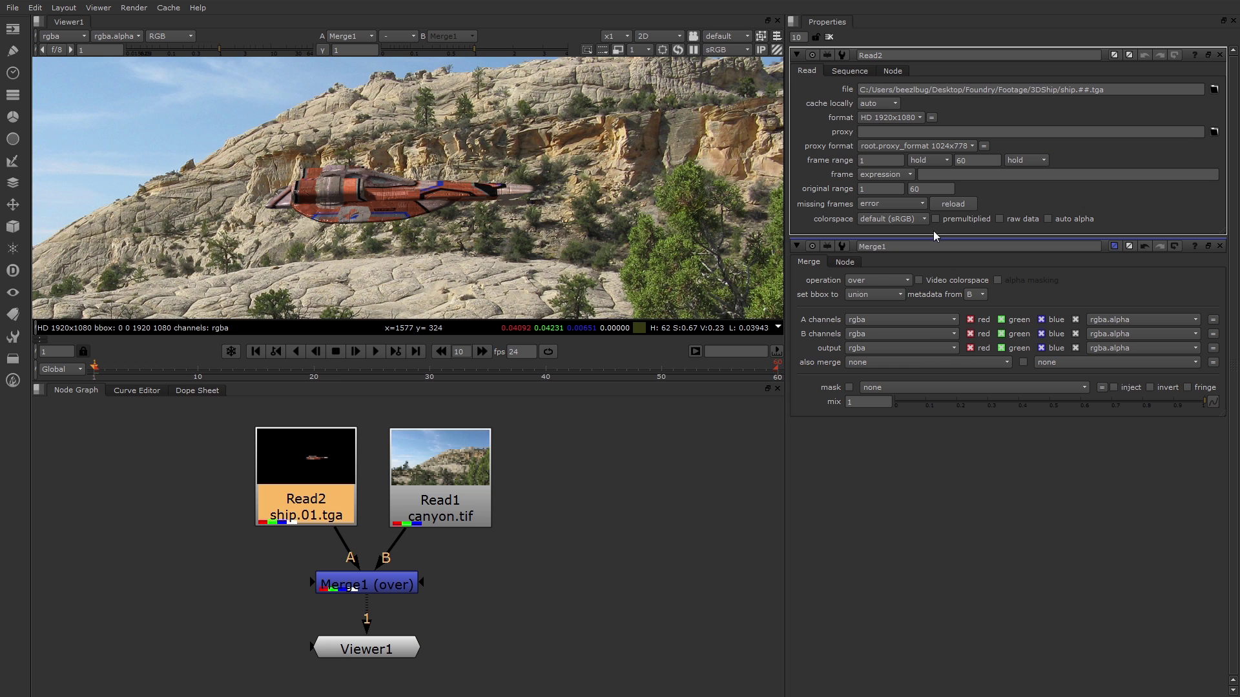
{"action": "left_click", "coordinate": [936, 220]}
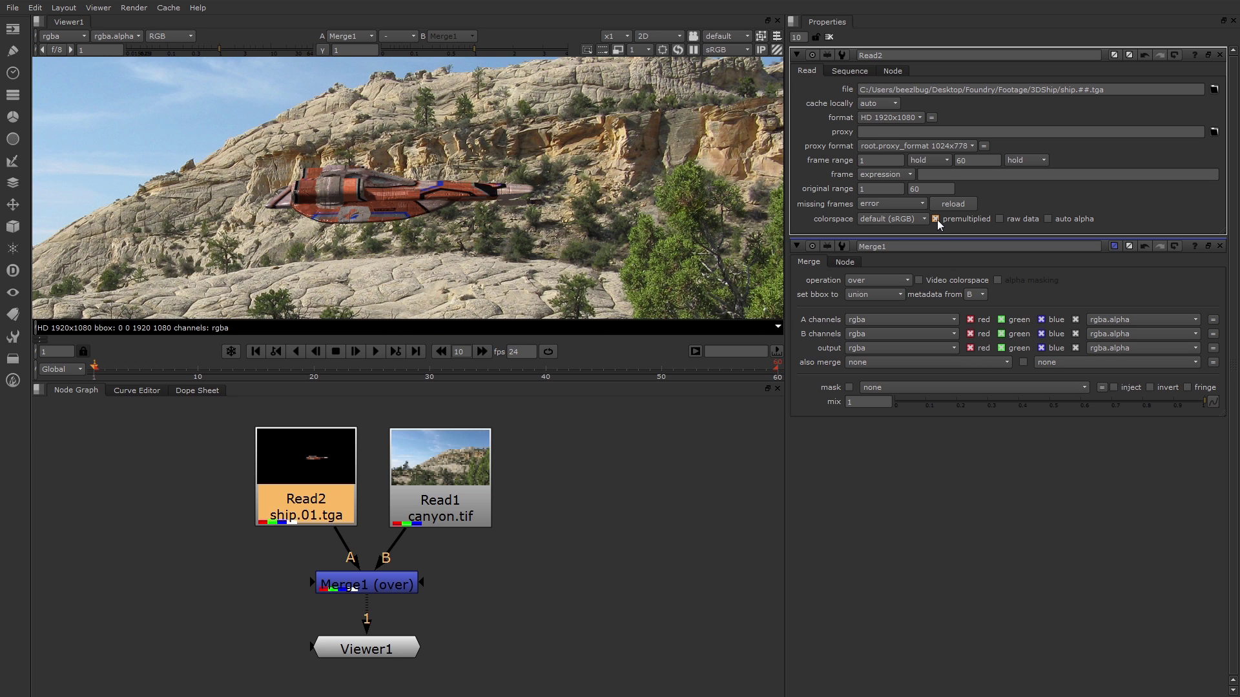